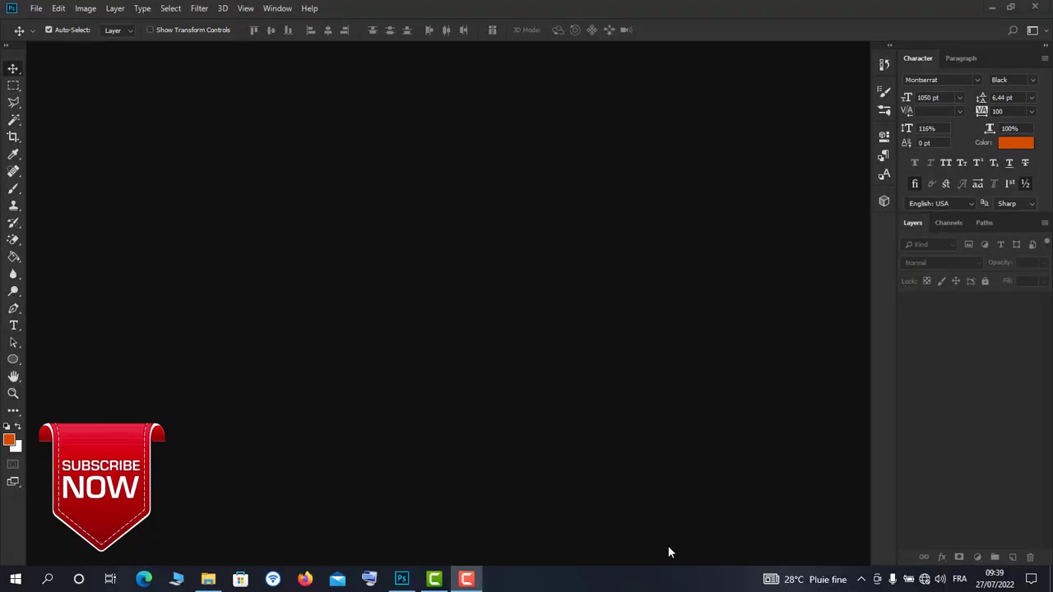
# Open pexels-eric-chia-2735413.jpg by dragging it from Explorer into Photoshop, zoomed in slightly.
pyautogui.click(208, 580)
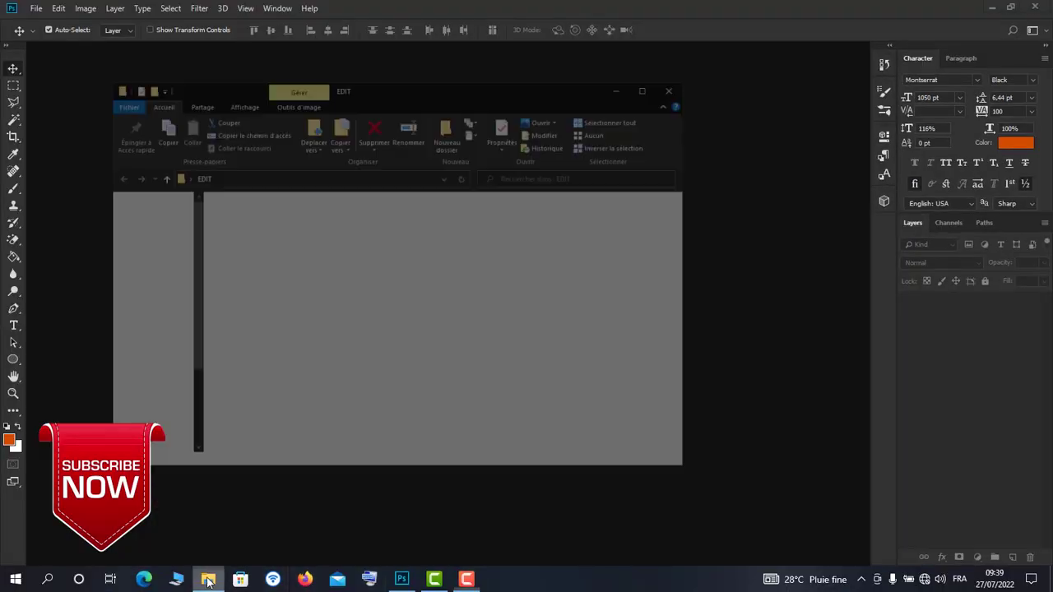
pyautogui.moveTo(308, 173); pyautogui.dragTo(496, 528)
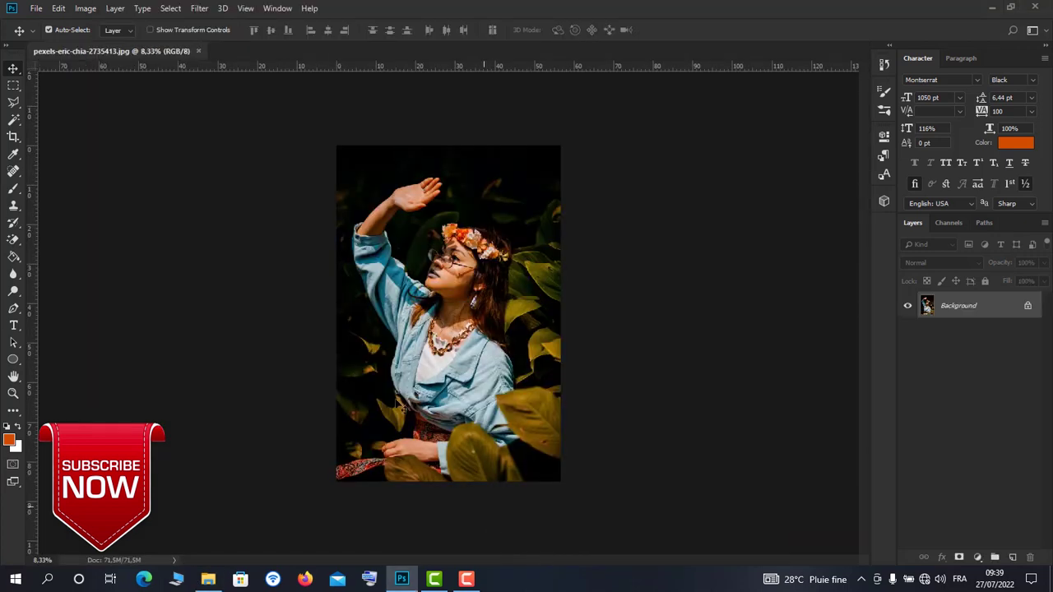
pyautogui.hotkey('ctrl', '+')
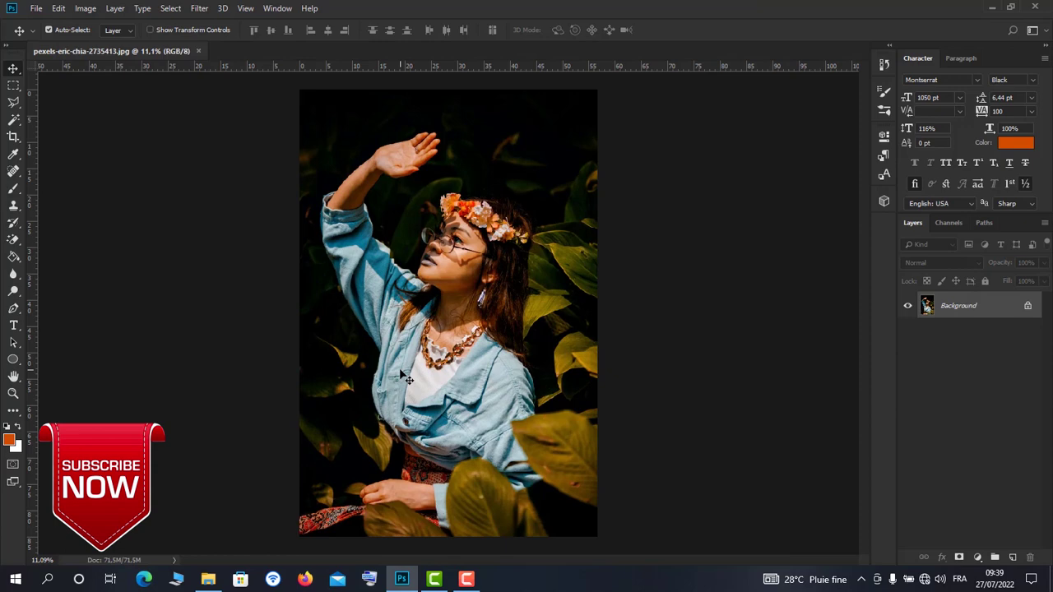
# Unlock the Background into an editable Layer 0, dismissing the Layer Style dialog.
pyautogui.click(1027, 309)
pyautogui.doubleClick(1019, 310)
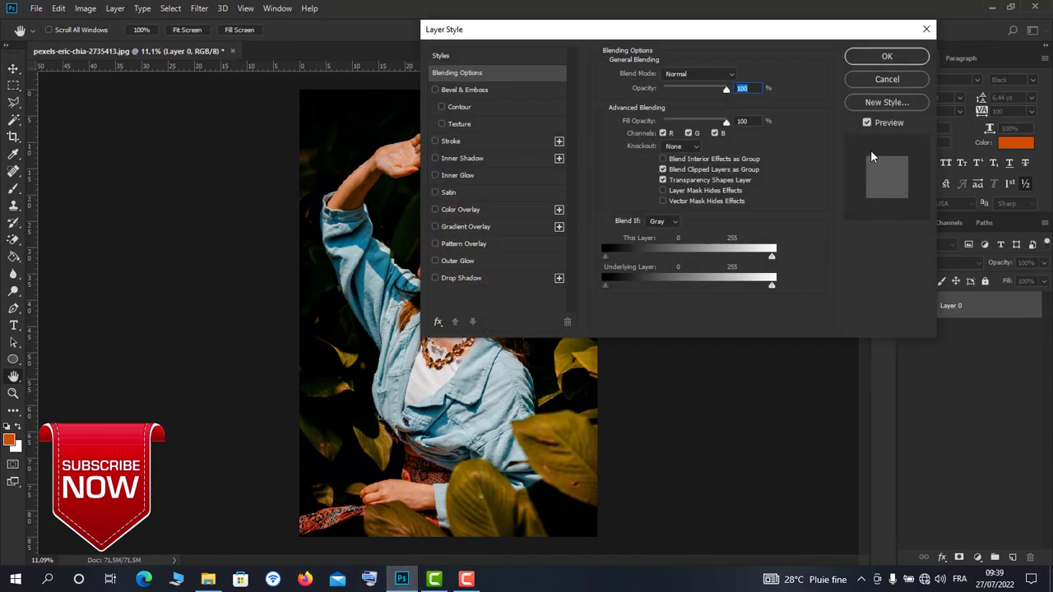
pyautogui.click(883, 80)
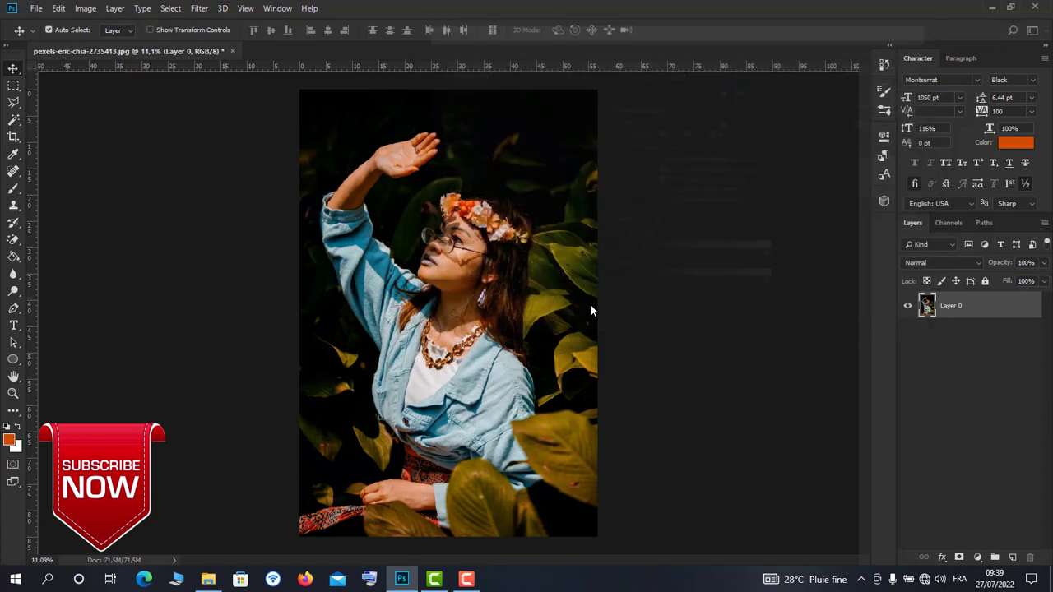
# Place the papier-dechire torn-paper PNG, stretch it to full width and raise it above her face.
pyautogui.click(208, 579)
pyautogui.moveTo(247, 168)
pyautogui.mouseDown()
pyautogui.moveTo(404, 515)
pyautogui.moveTo(410, 495)
pyautogui.mouseUp()
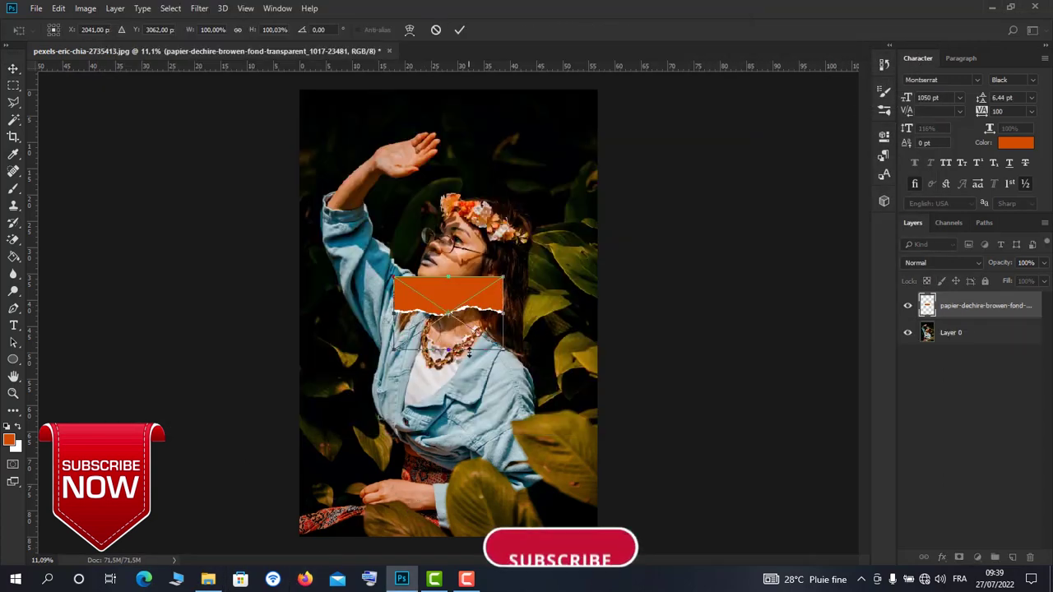
pyautogui.moveTo(502, 276); pyautogui.dragTo(594, 217)
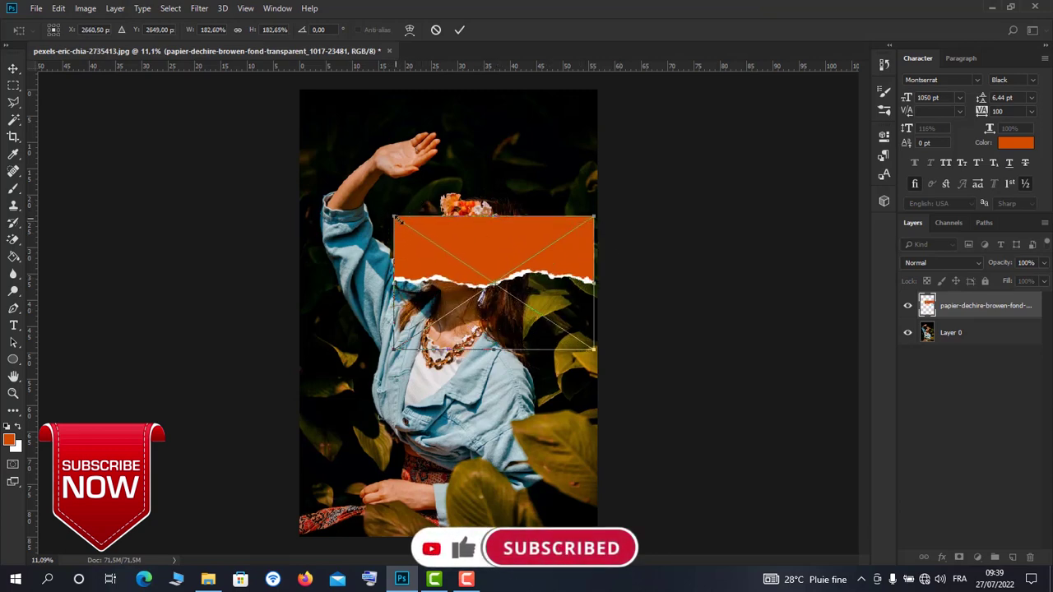
pyautogui.moveTo(394, 216); pyautogui.dragTo(283, 173)
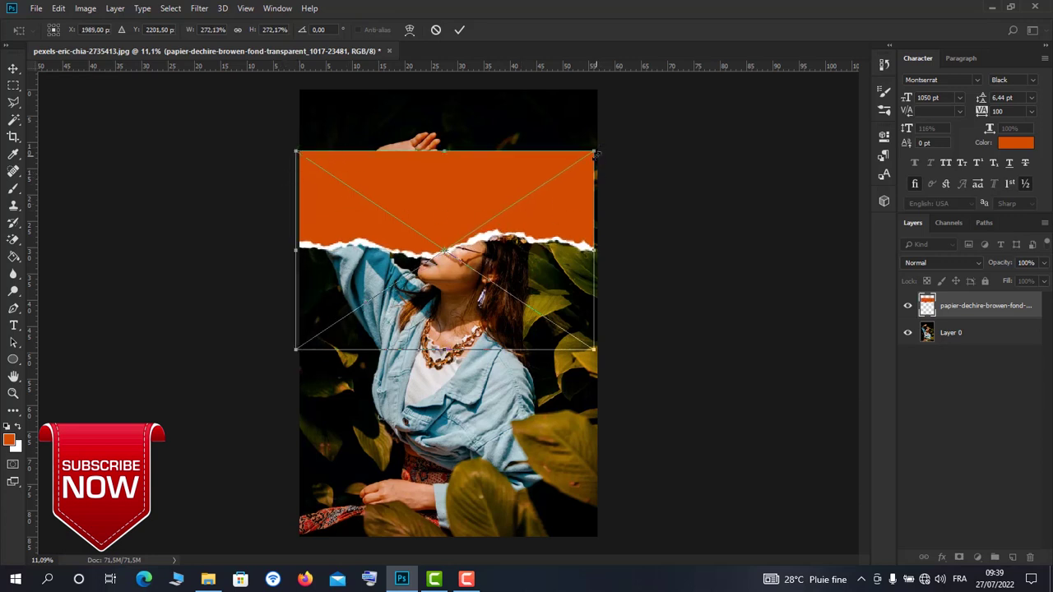
pyautogui.moveTo(596, 151); pyautogui.dragTo(604, 144)
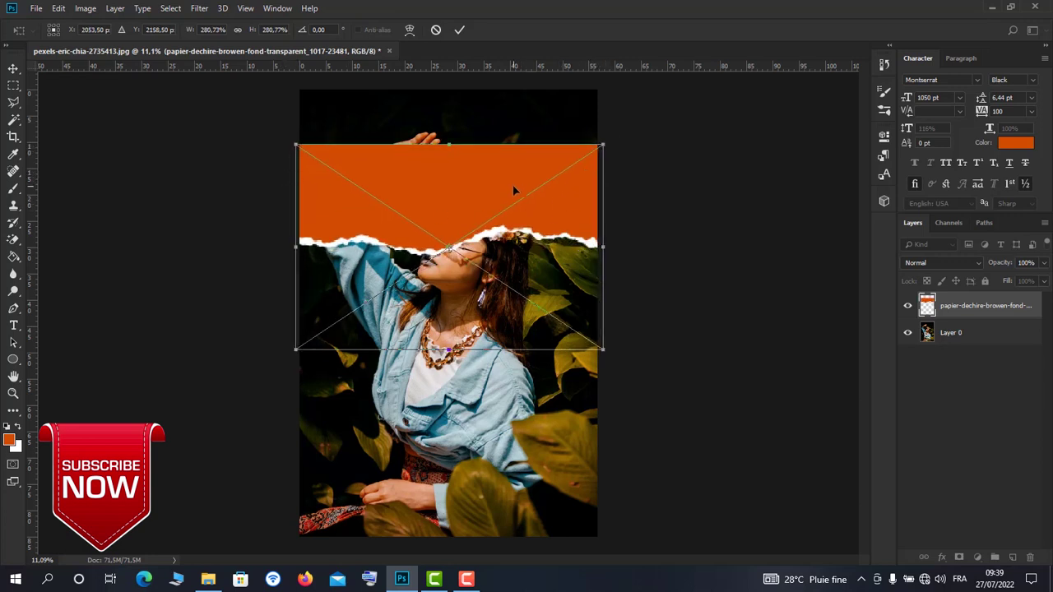
pyautogui.click(458, 31)
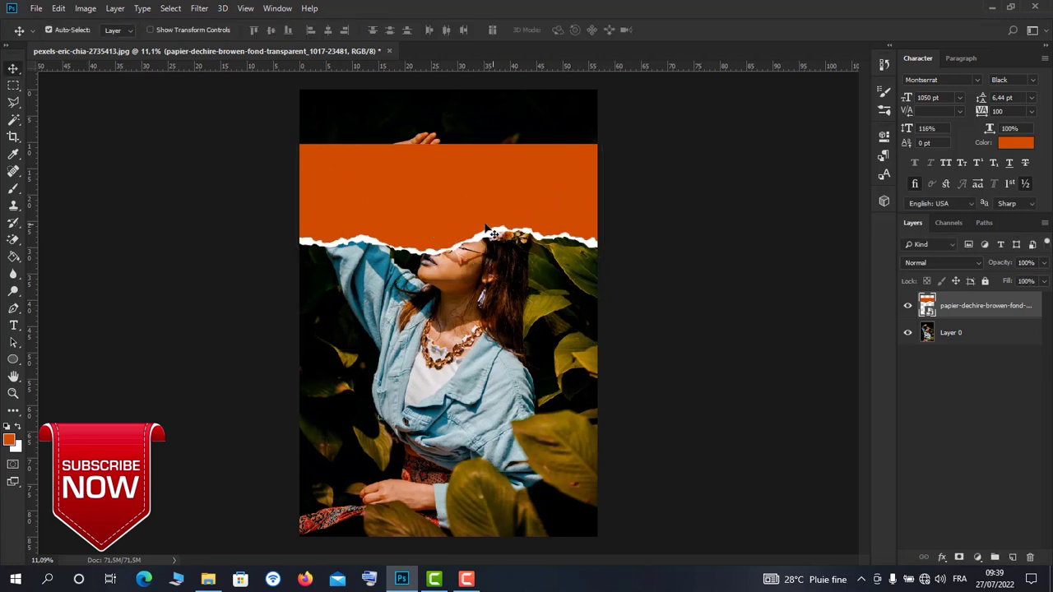
pyautogui.moveTo(481, 228); pyautogui.dragTo(478, 204)
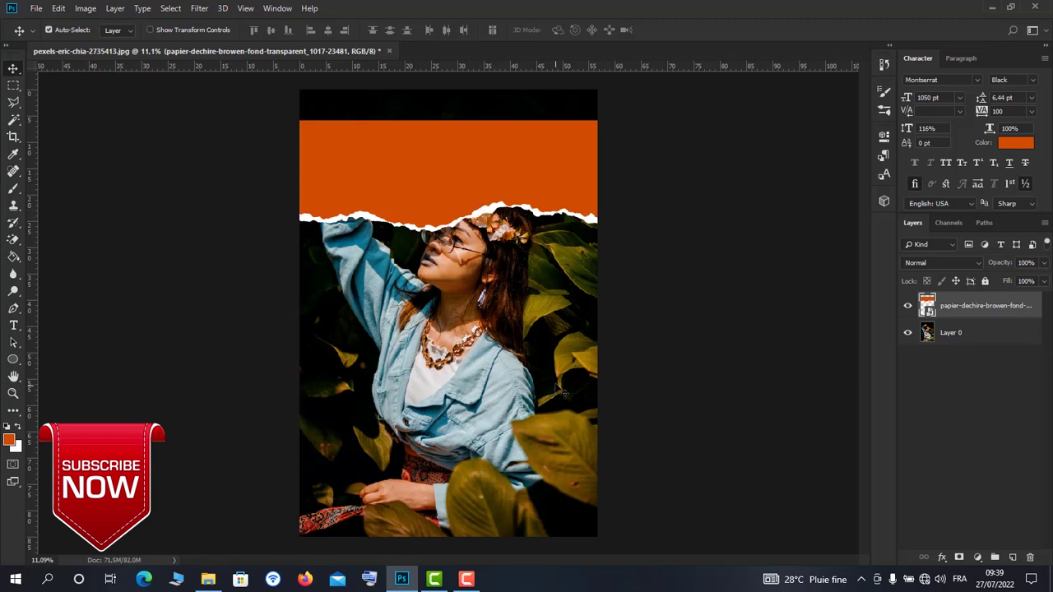
# Duplicate the torn paper, flip the copy horizontally and vertically, and set it under her chin.
pyautogui.moveTo(1000, 309); pyautogui.dragTo(1012, 559)
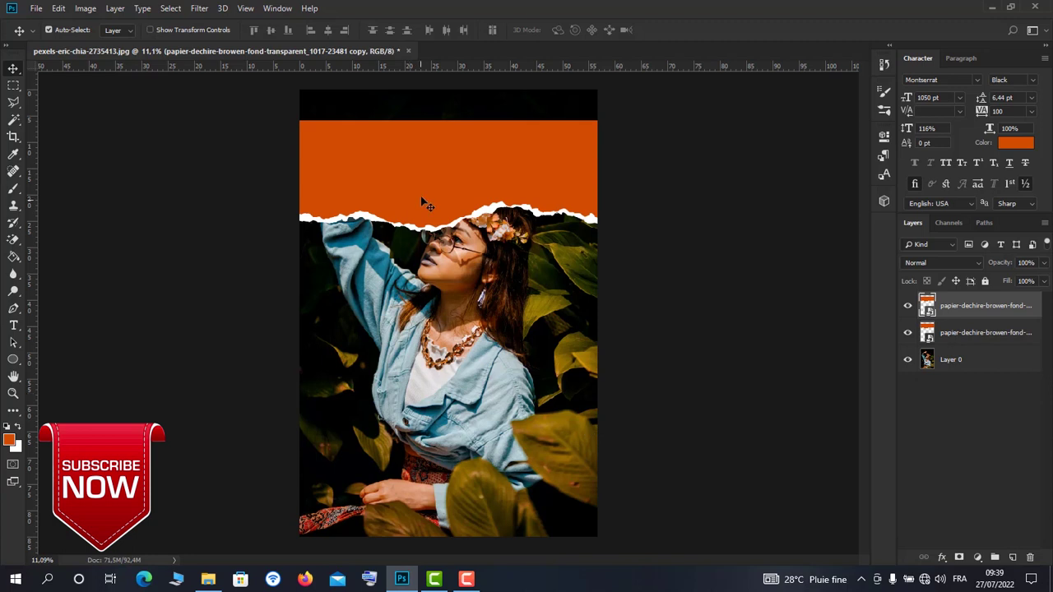
pyautogui.moveTo(423, 202); pyautogui.dragTo(418, 399)
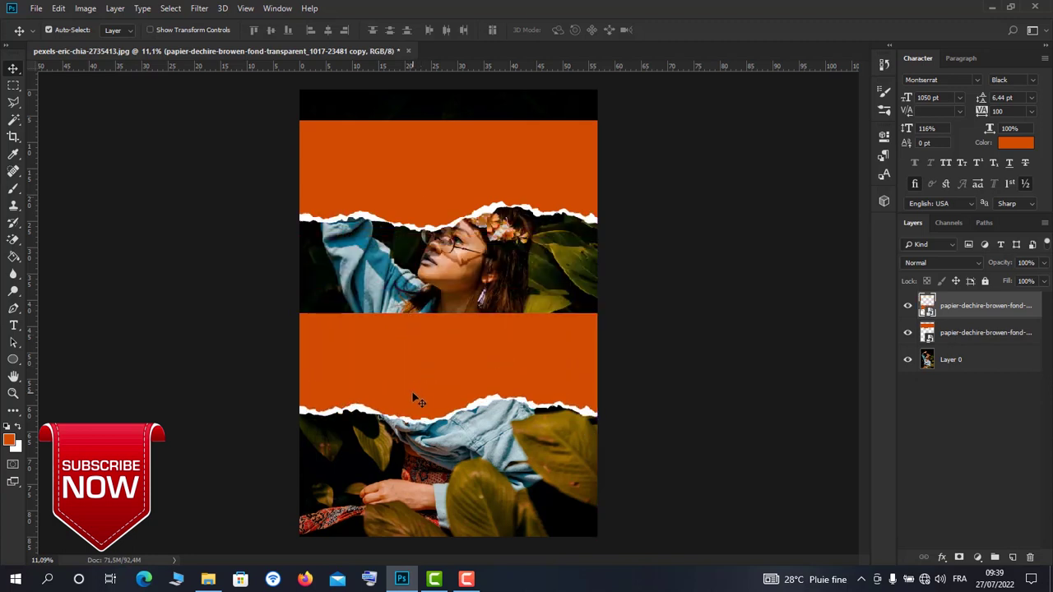
pyautogui.hotkey('ctrl', 't')
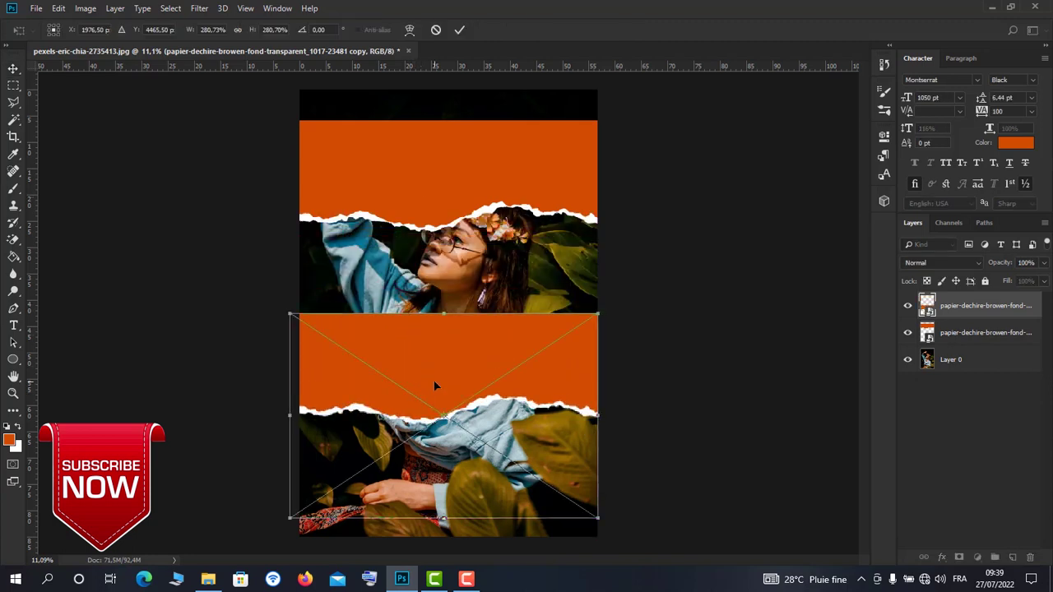
pyautogui.rightClick(434, 380)
pyautogui.click(473, 535)
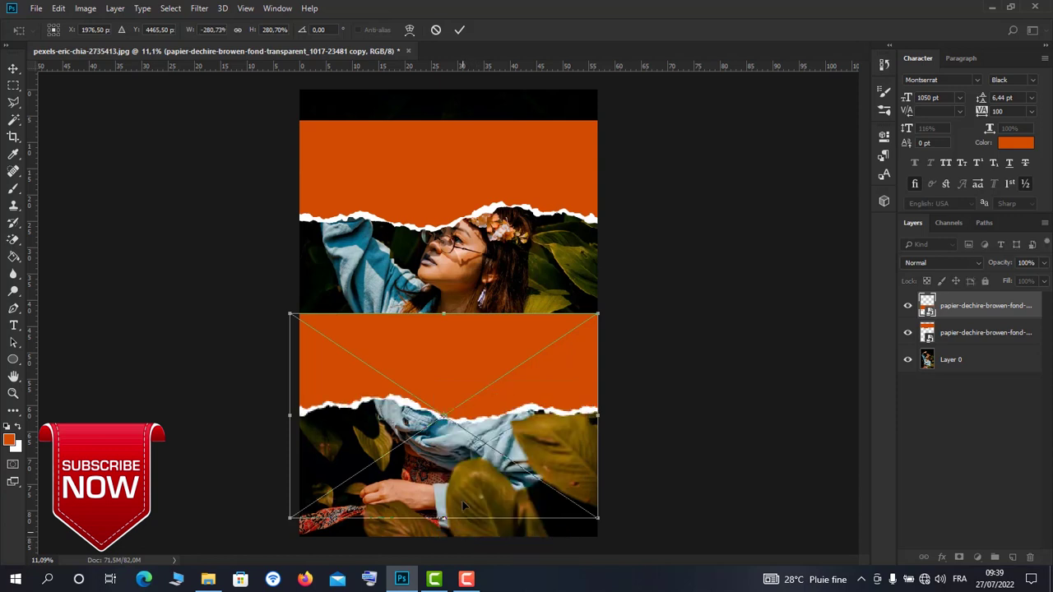
pyautogui.rightClick(452, 359)
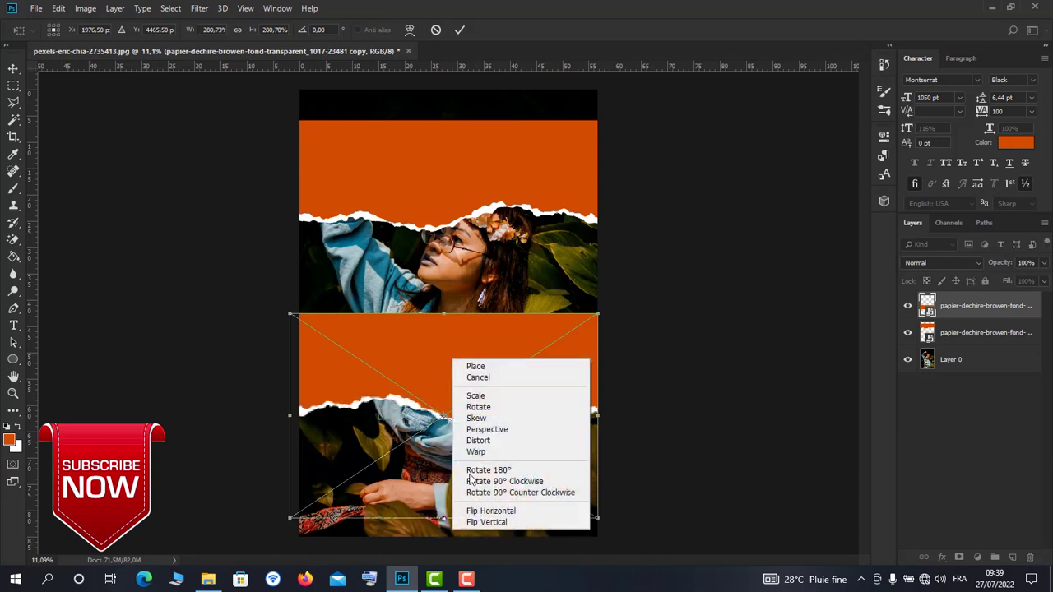
pyautogui.click(483, 523)
pyautogui.moveTo(462, 475)
pyautogui.mouseDown()
pyautogui.moveTo(473, 387)
pyautogui.moveTo(474, 401)
pyautogui.mouseUp()
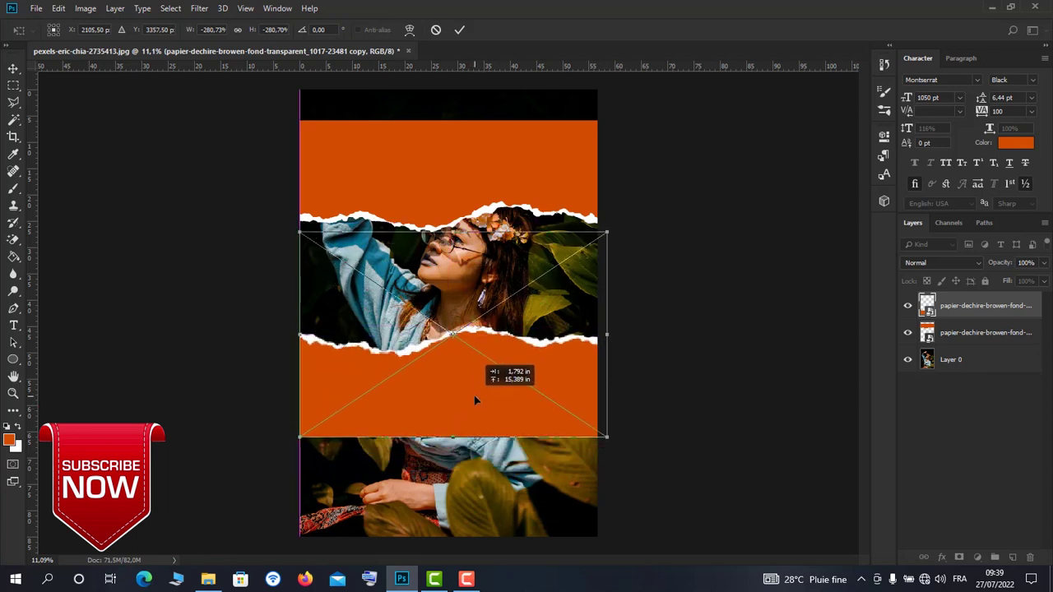
pyautogui.click(459, 30)
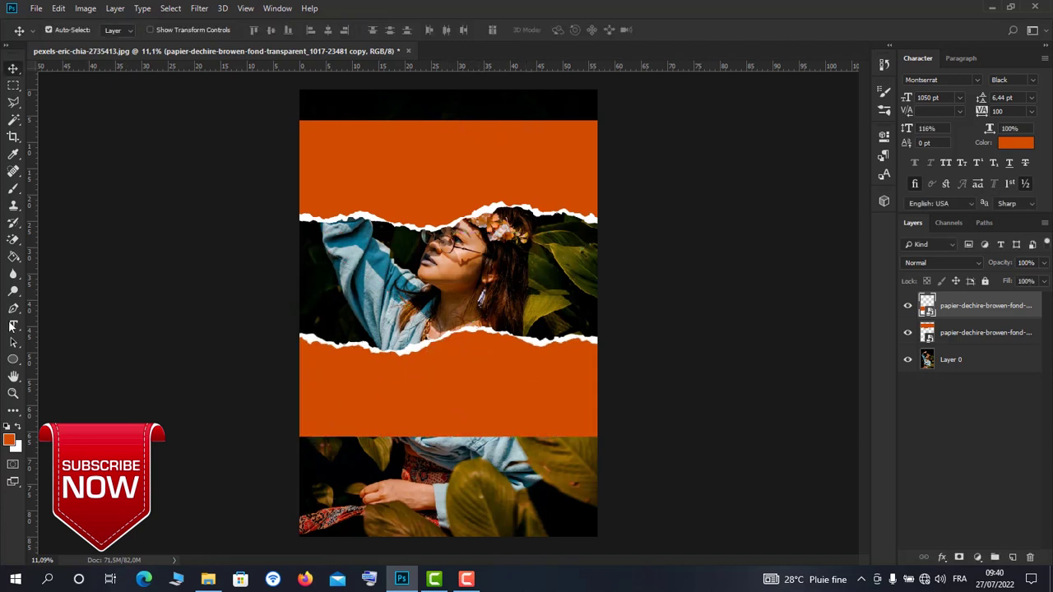
# Add a new Layer 1 above Layer 0 and paint-bucket fill it with orange #d04d00.
pyautogui.click(985, 359)
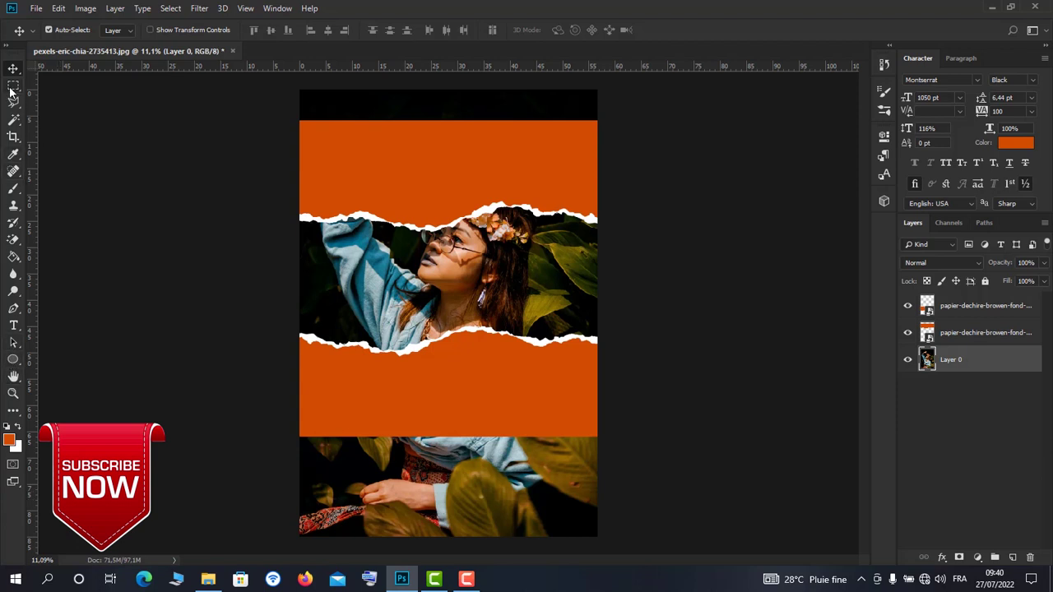
pyautogui.click(12, 260)
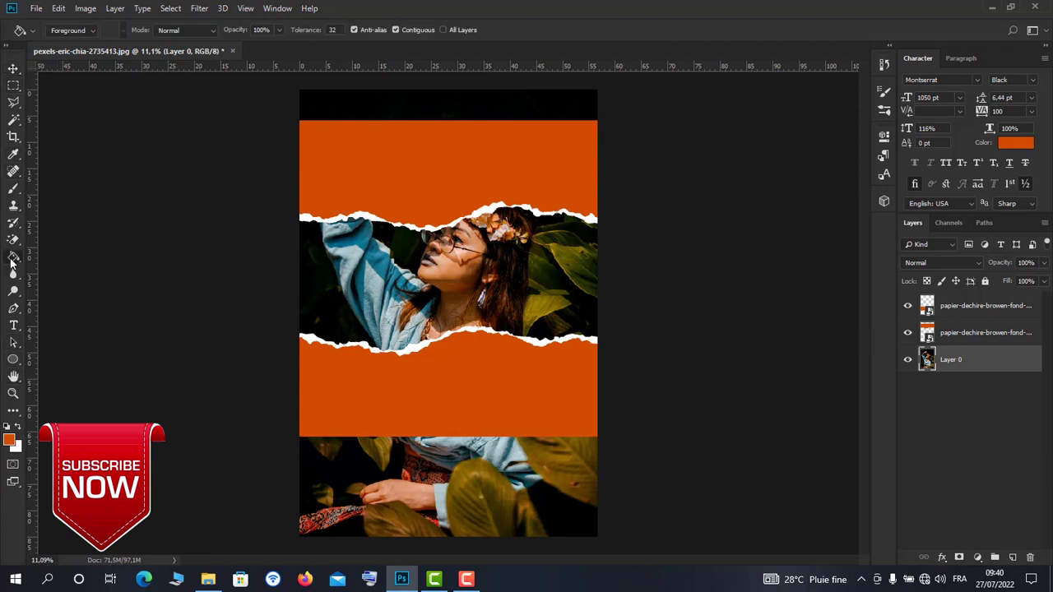
pyautogui.click(1013, 557)
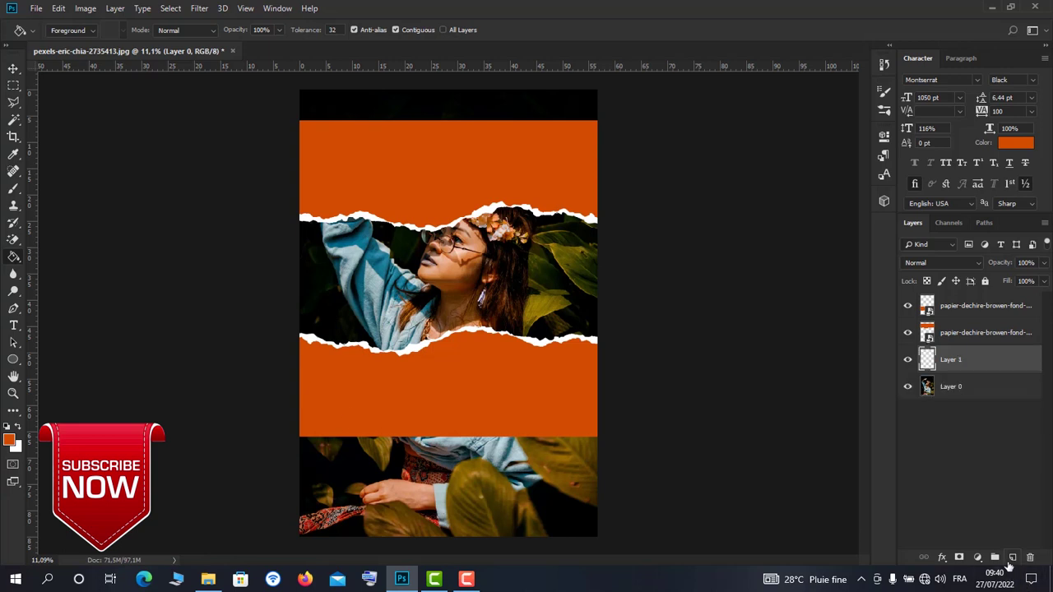
pyautogui.click(8, 442)
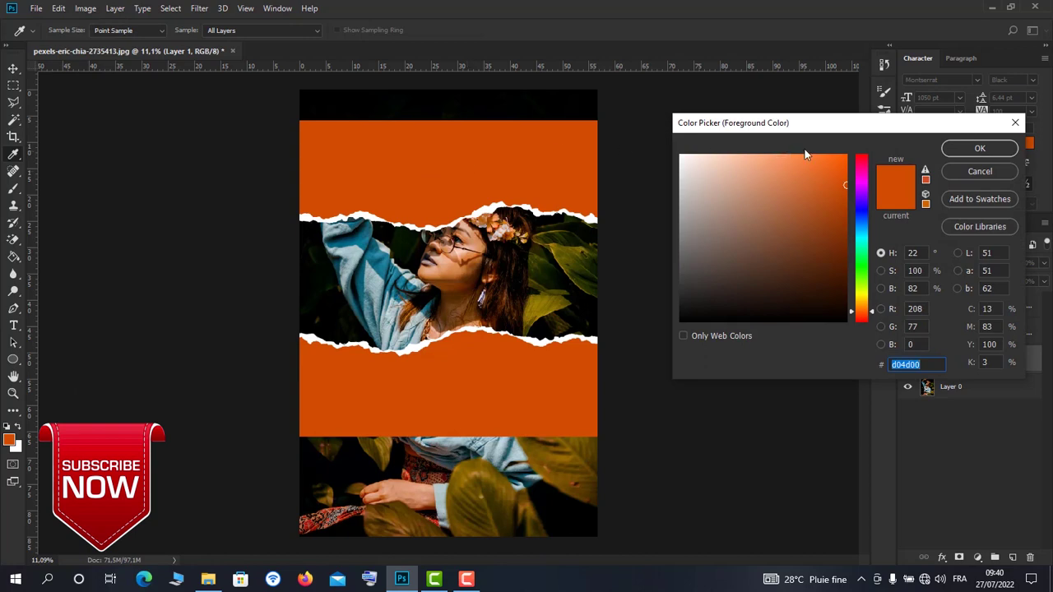
pyautogui.click(980, 148)
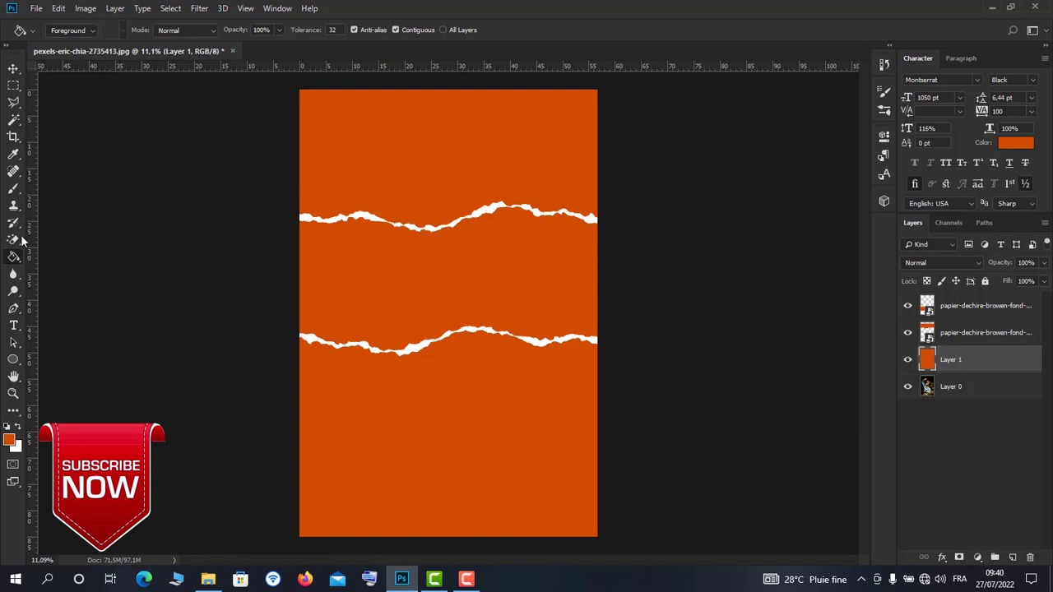
pyautogui.click(12, 86)
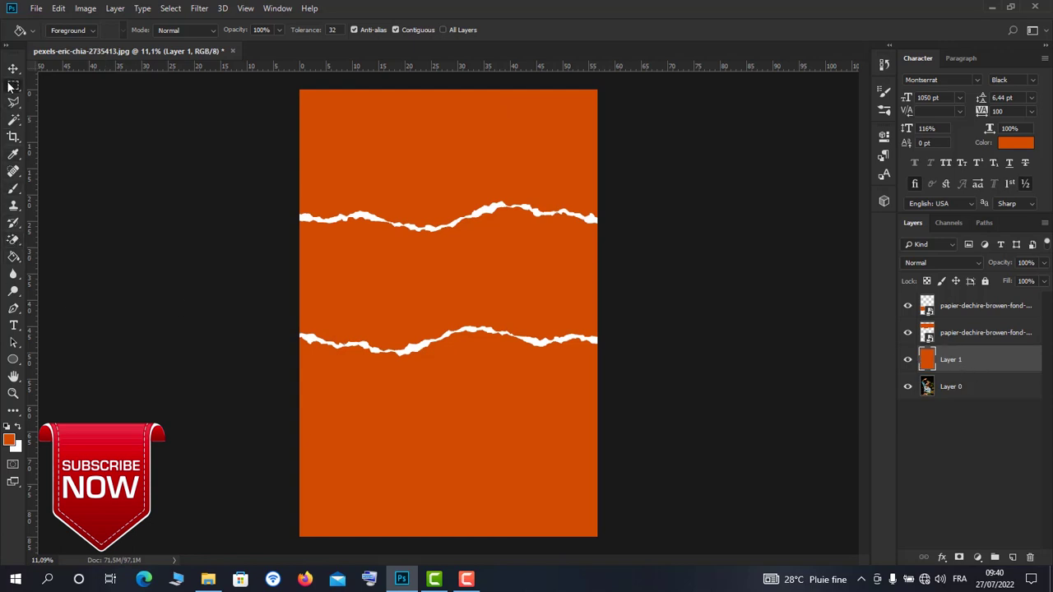
# Cut a rectangle spanning both torn edges out of the orange Layer 1 to reveal the photo band.
pyautogui.moveTo(282, 172); pyautogui.dragTo(606, 389)
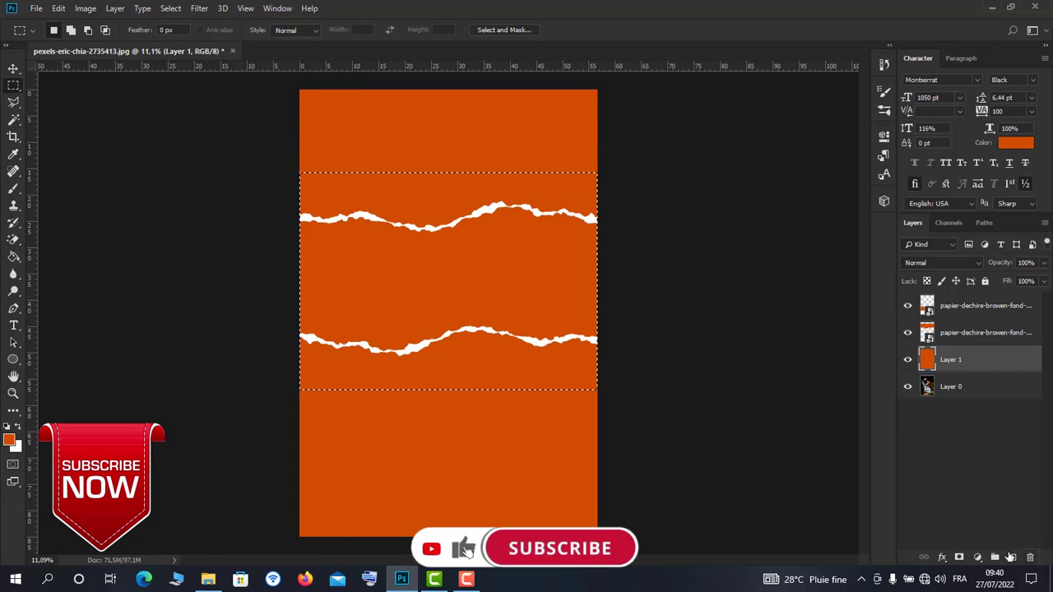
pyautogui.click(1028, 559)
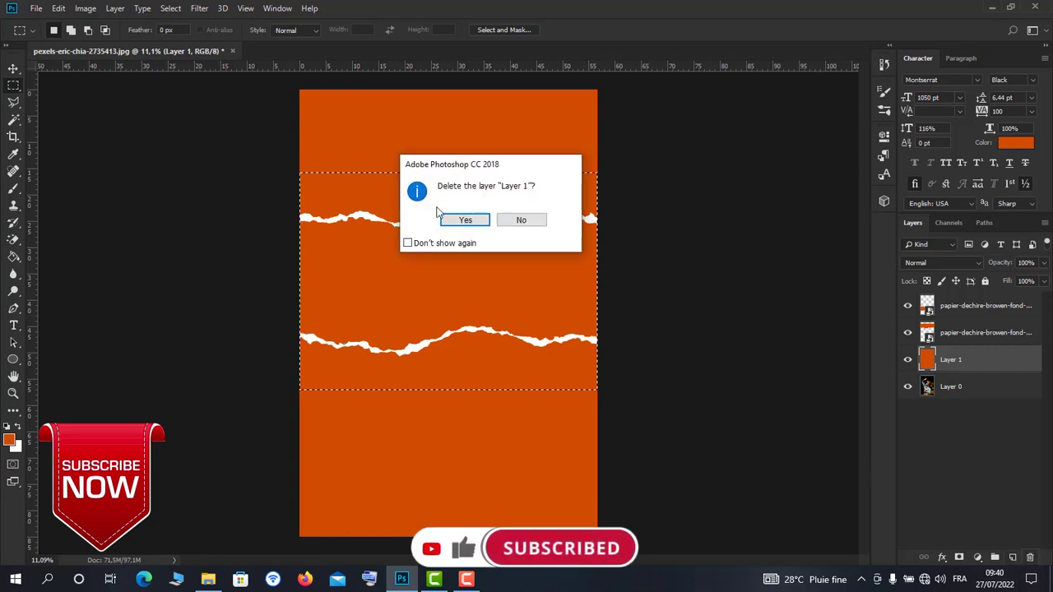
pyautogui.click(462, 221)
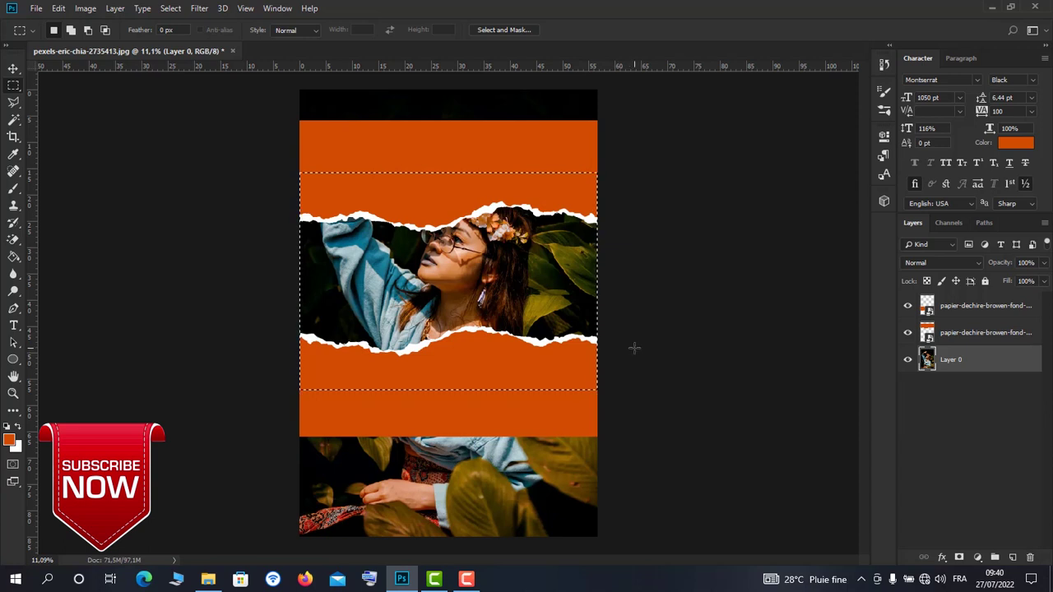
pyautogui.hotkey('ctrl', 'z')
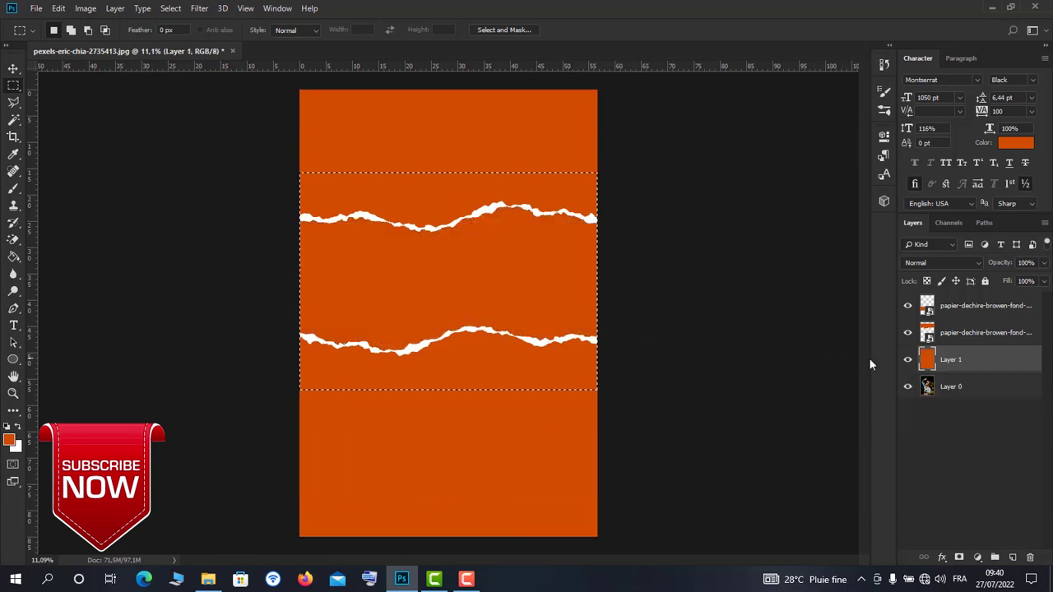
pyautogui.press('Delete')
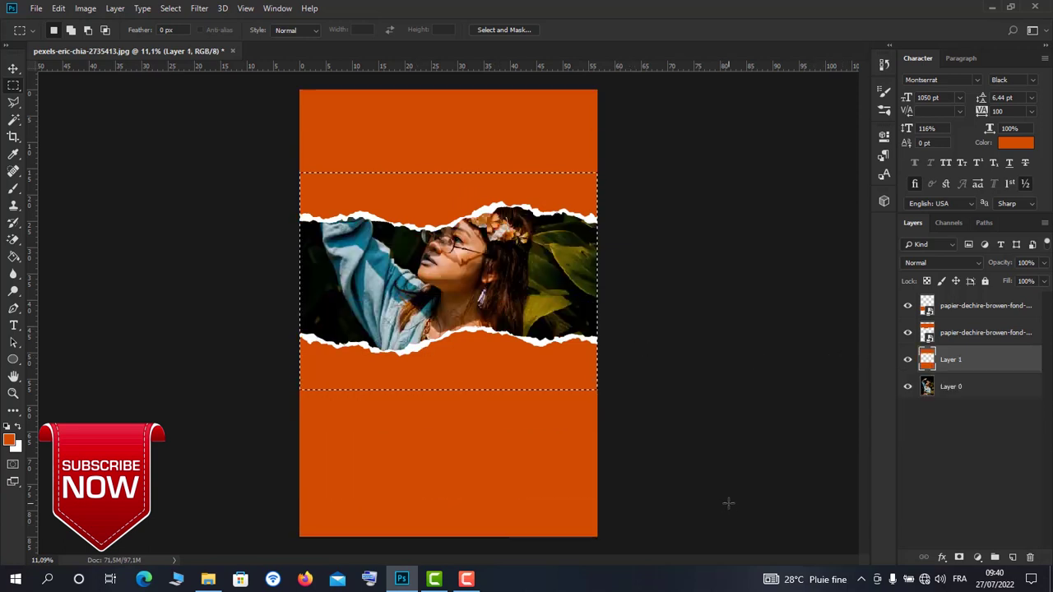
pyautogui.hotkey('ctrl', 'd')
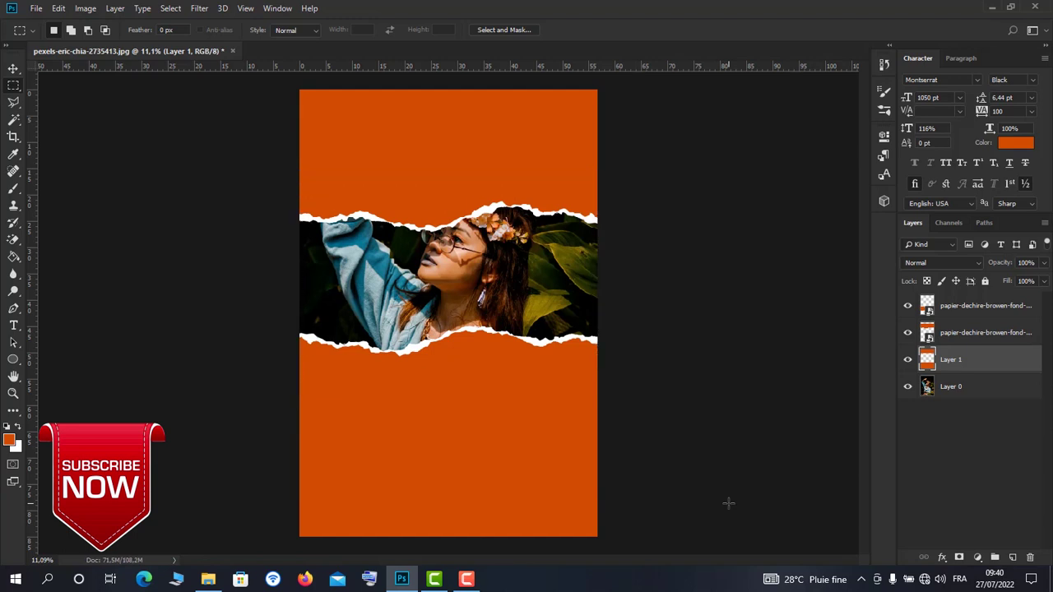
# Merge both torn-paper layers and the orange Layer 1 into one layer.
pyautogui.keyDown('shift'); pyautogui.click(979, 306); pyautogui.keyUp('shift')
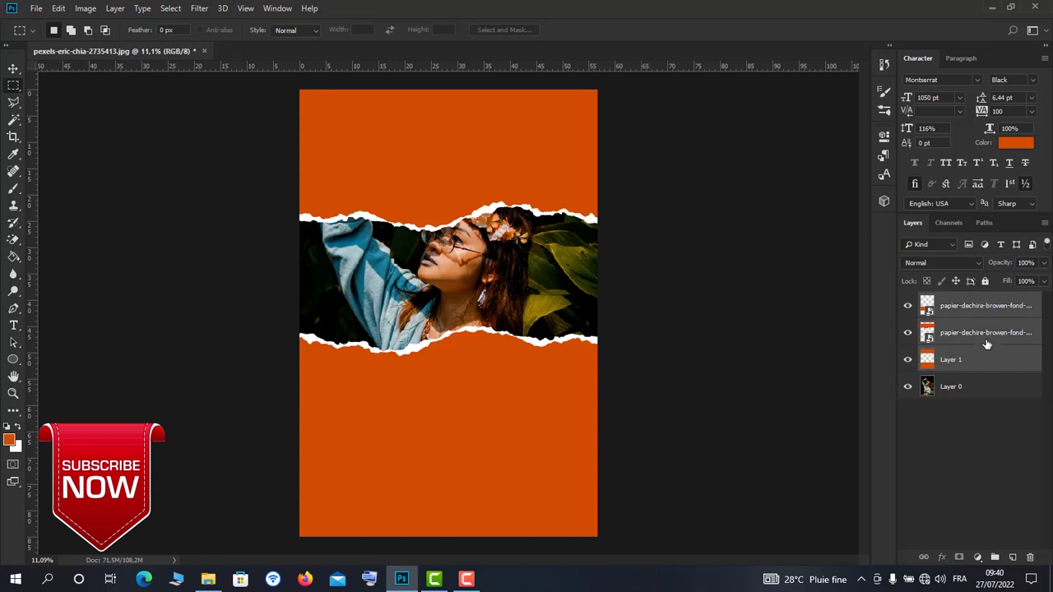
pyautogui.rightClick(985, 336)
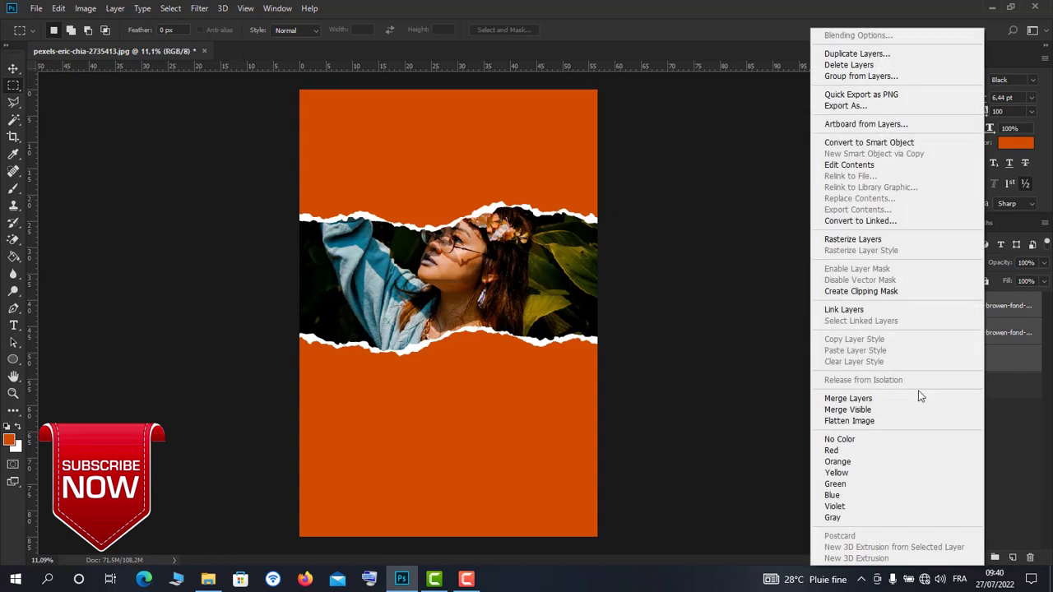
pyautogui.click(869, 398)
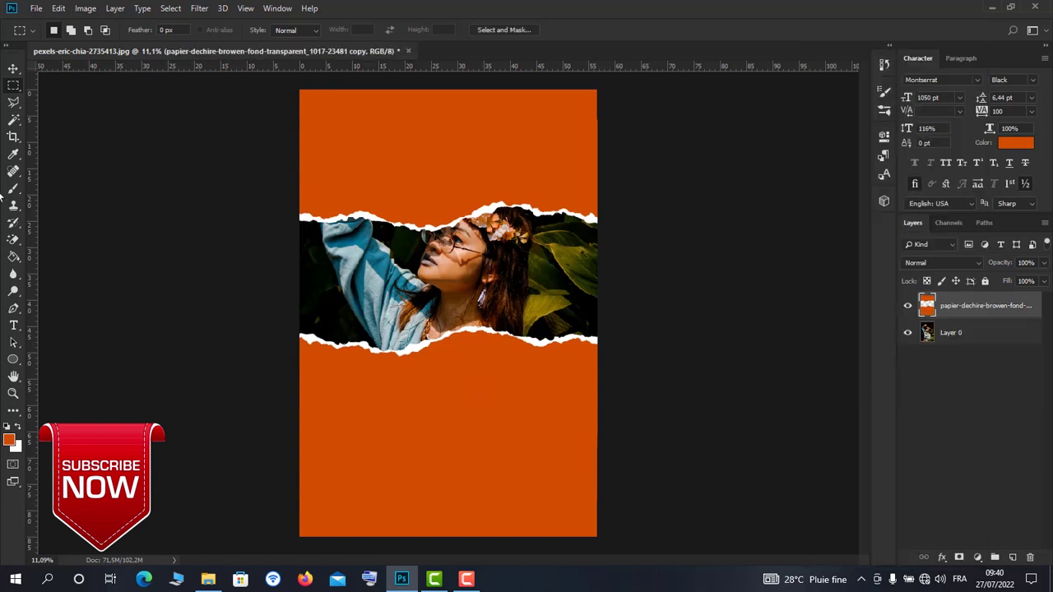
# Magic-wand select the orange area above the strip and copy it to Layer 1.
pyautogui.click(14, 240)
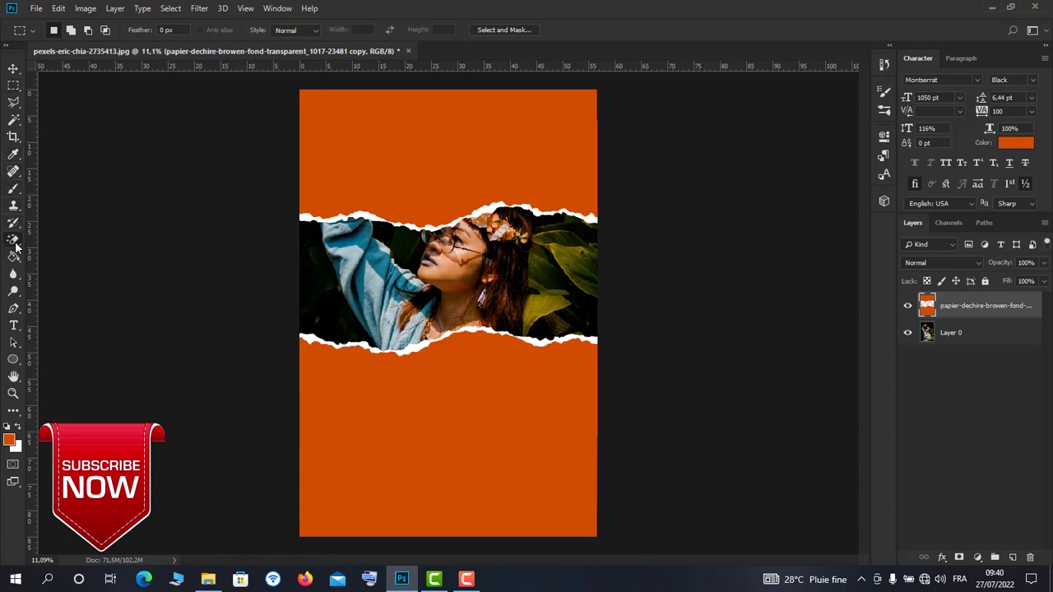
pyautogui.click(14, 123)
pyautogui.rightClick(14, 123)
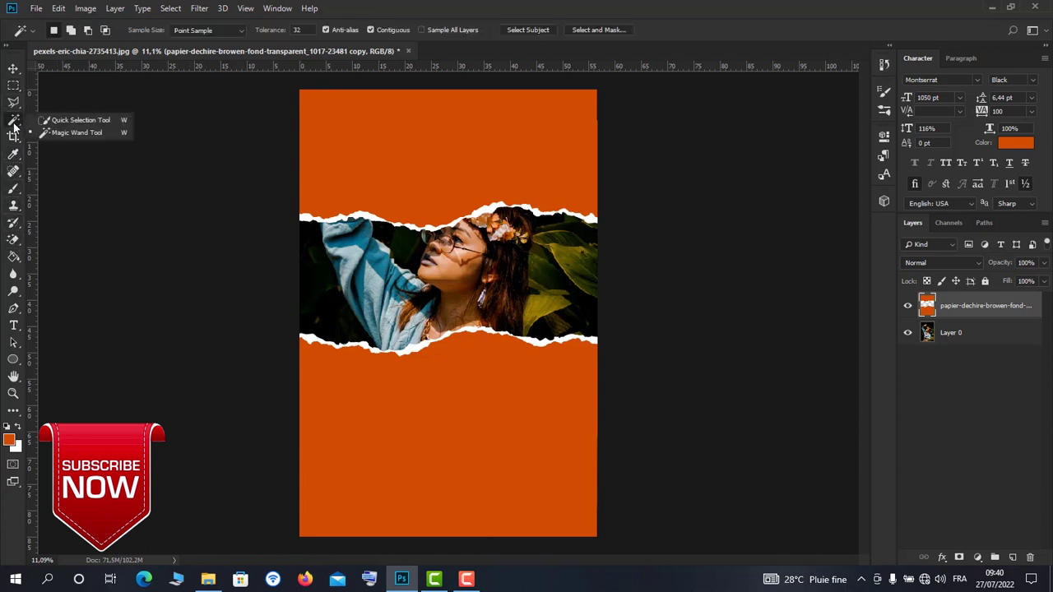
pyautogui.click(66, 136)
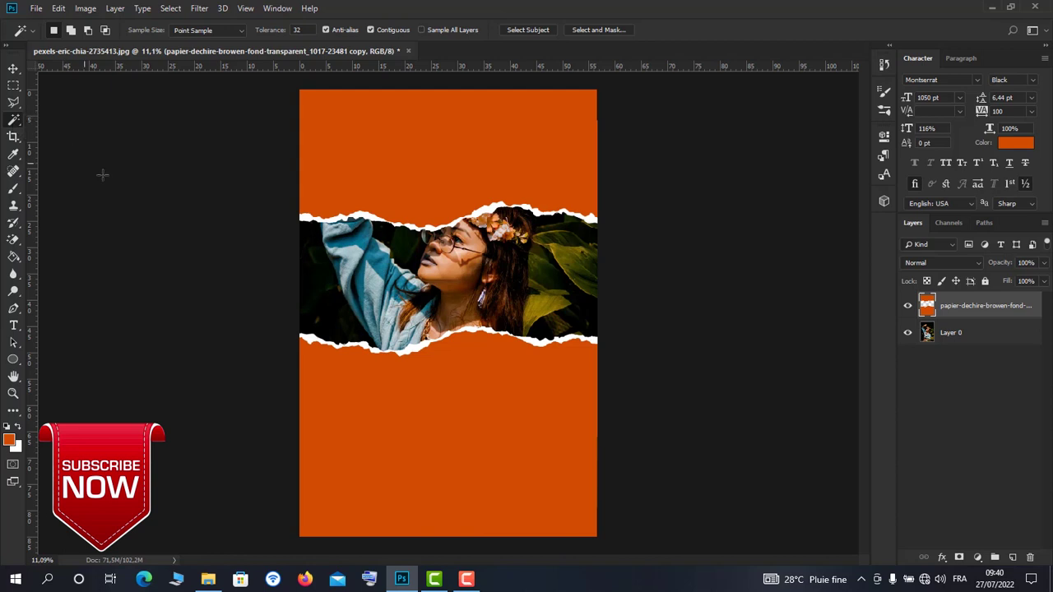
pyautogui.click(444, 162)
pyautogui.hotkey('ctrl', 'j')
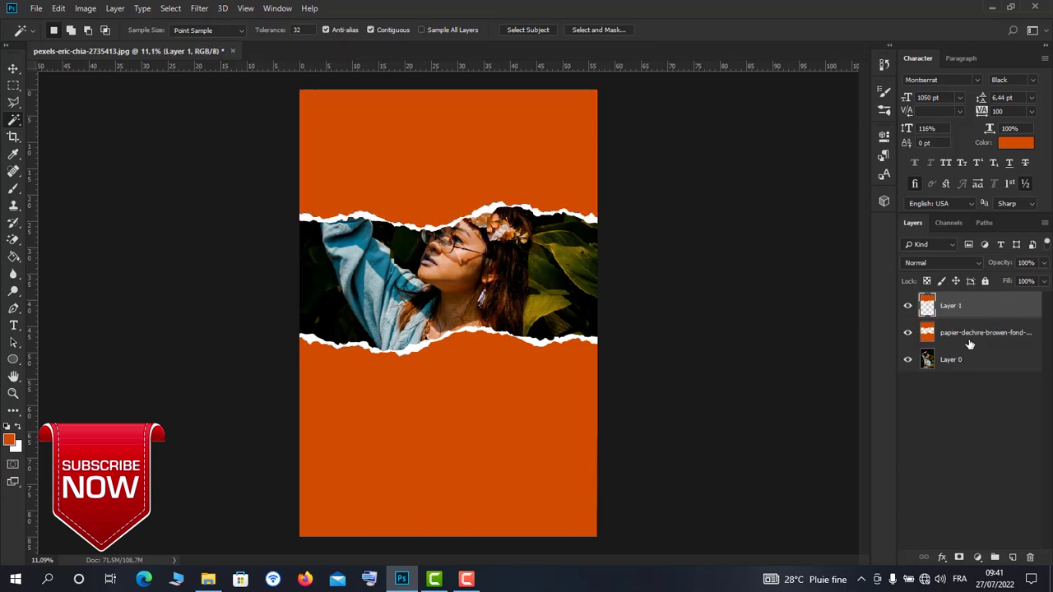
# Copy the orange area below the strip from the paper layer onto Layer 2.
pyautogui.click(966, 345)
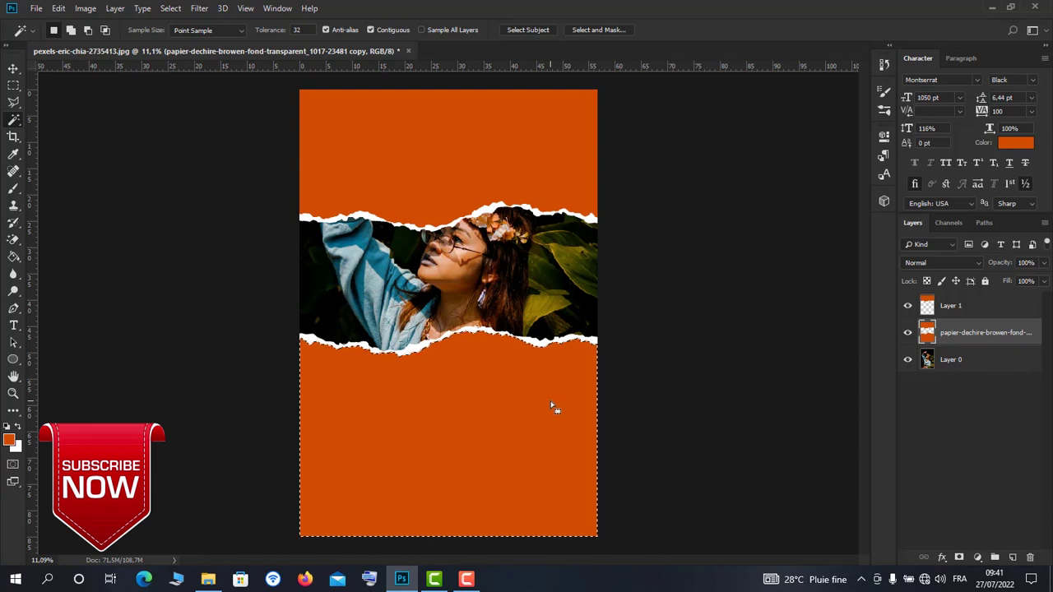
pyautogui.hotkey('ctrl', 'j')
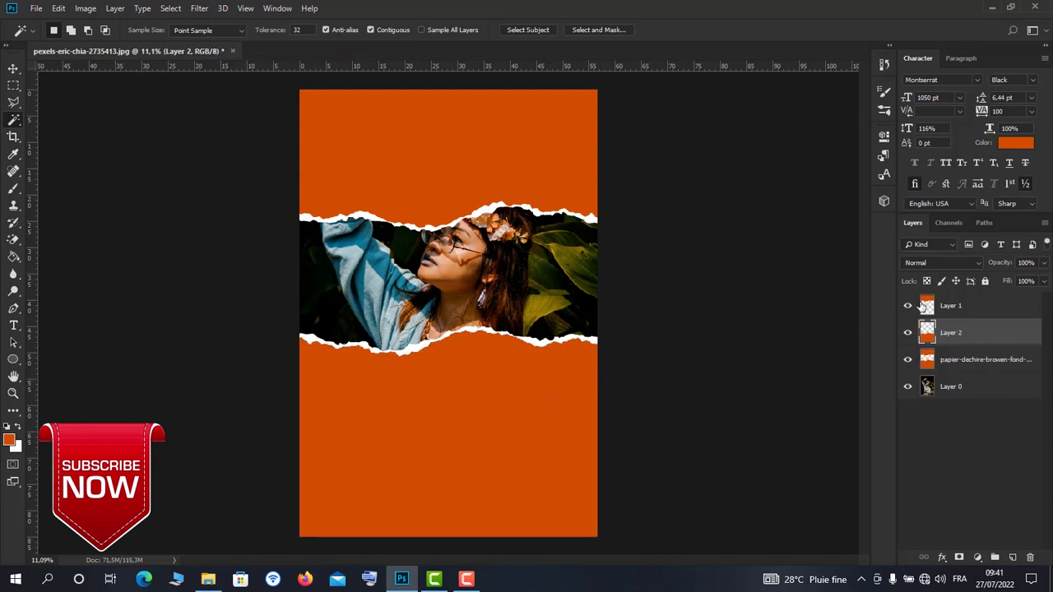
pyautogui.click(909, 361)
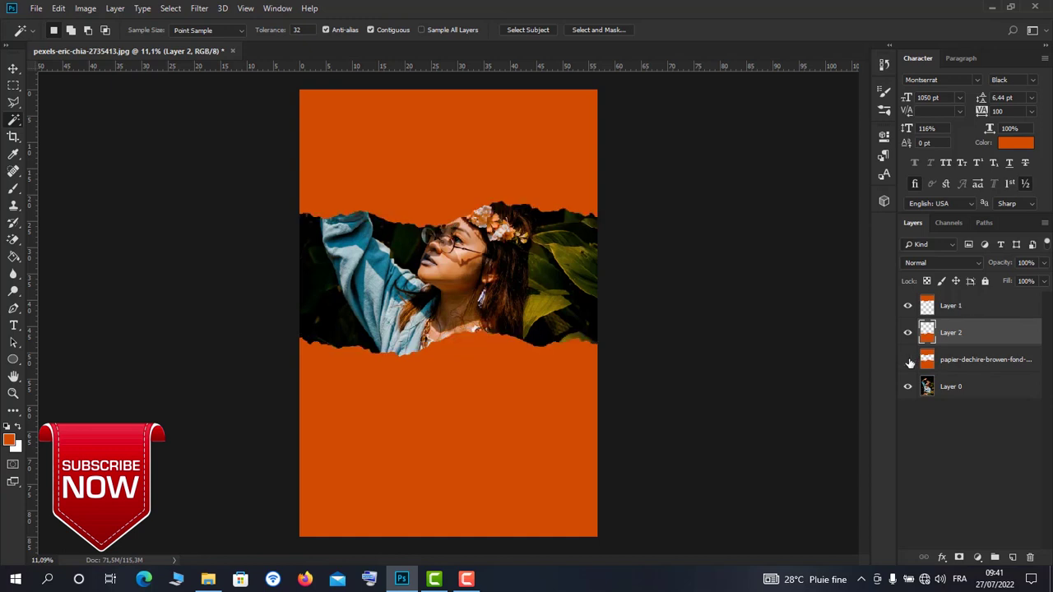
pyautogui.click(909, 360)
pyautogui.click(909, 360)
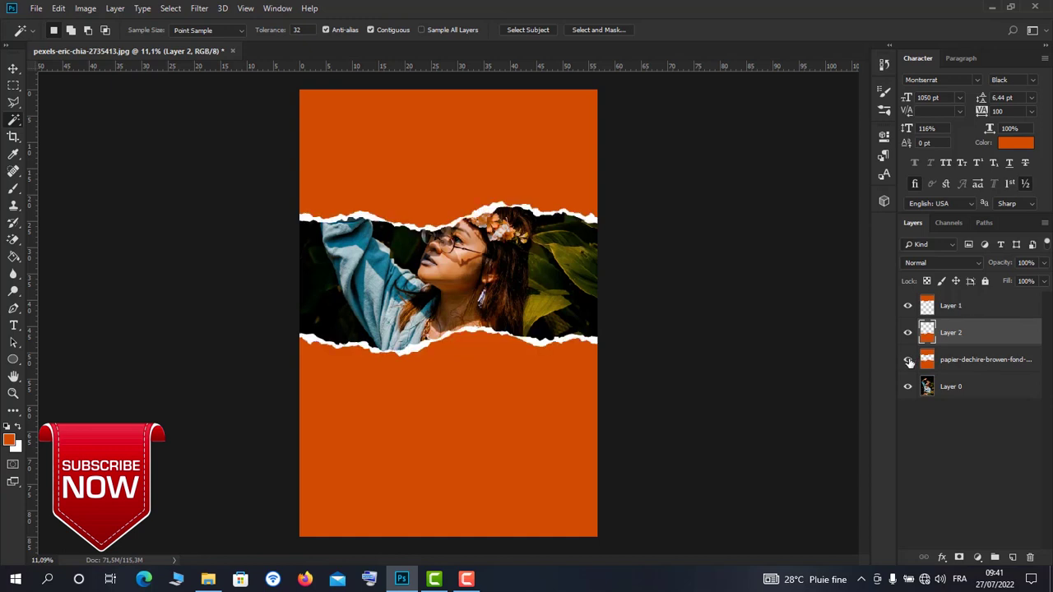
pyautogui.click(991, 309)
# Duplicate Layer 0 and move the copy to the top of the layer stack.
pyautogui.click(988, 383)
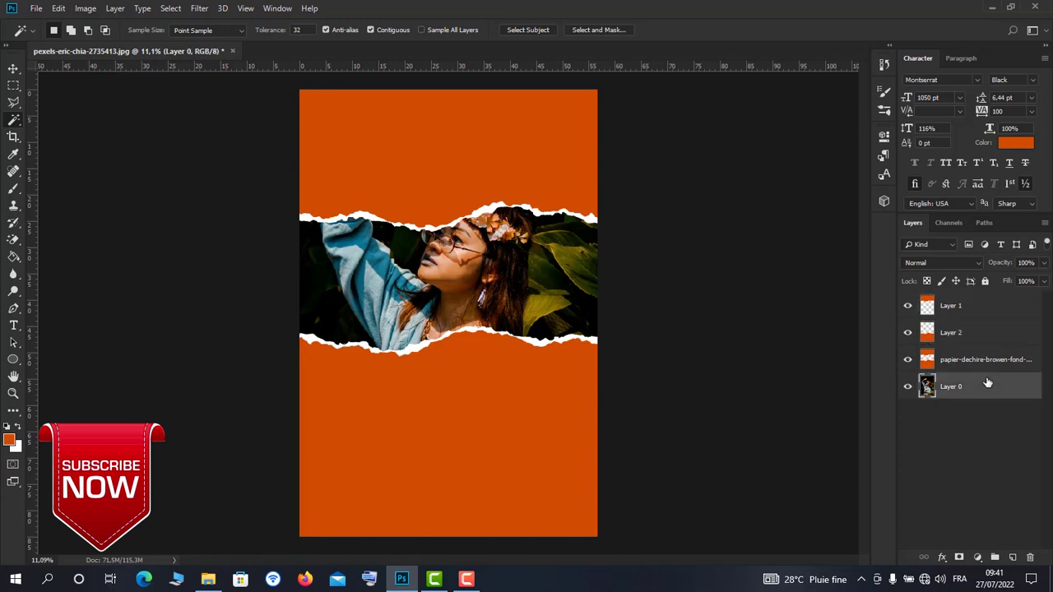
pyautogui.moveTo(987, 384); pyautogui.dragTo(1014, 558)
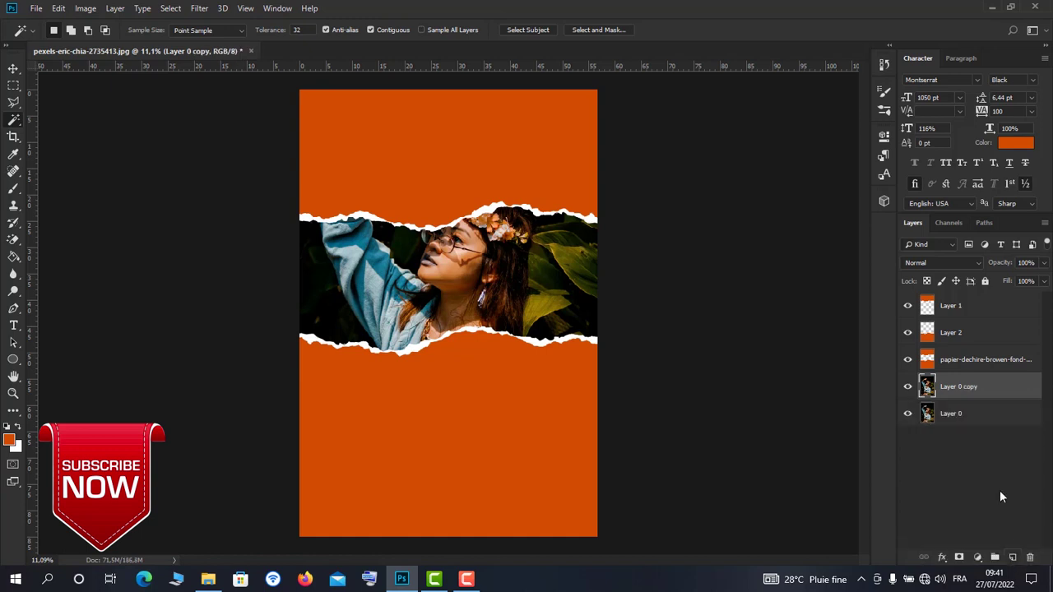
pyautogui.moveTo(968, 390); pyautogui.dragTo(951, 294)
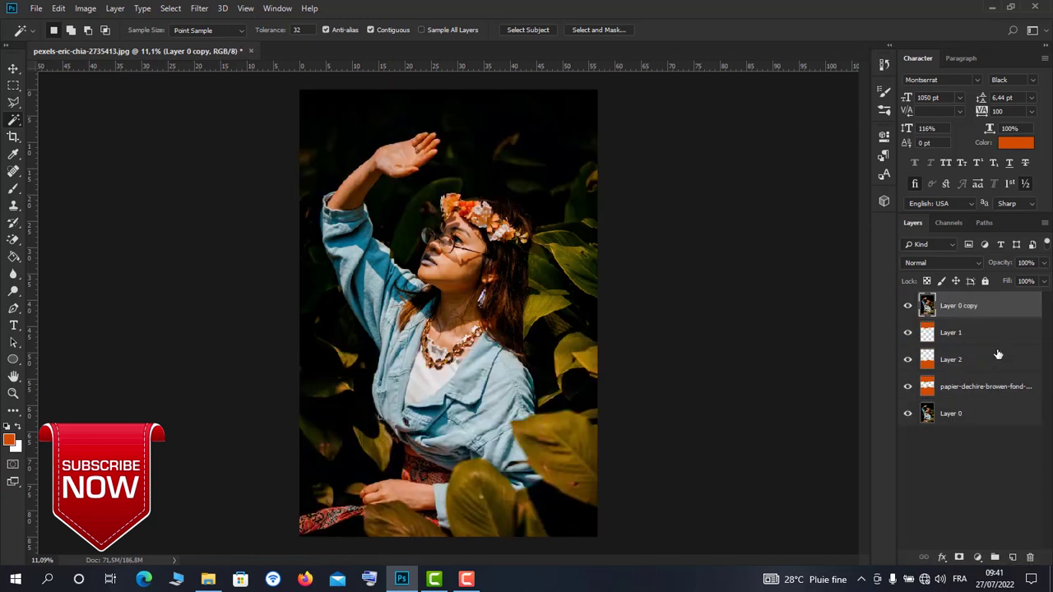
# Rename the photo copy layer 'black and white'.
pyautogui.doubleClick(956, 306)
pyautogui.write('b')
pyautogui.press('BackSpace')
pyautogui.press('Return')
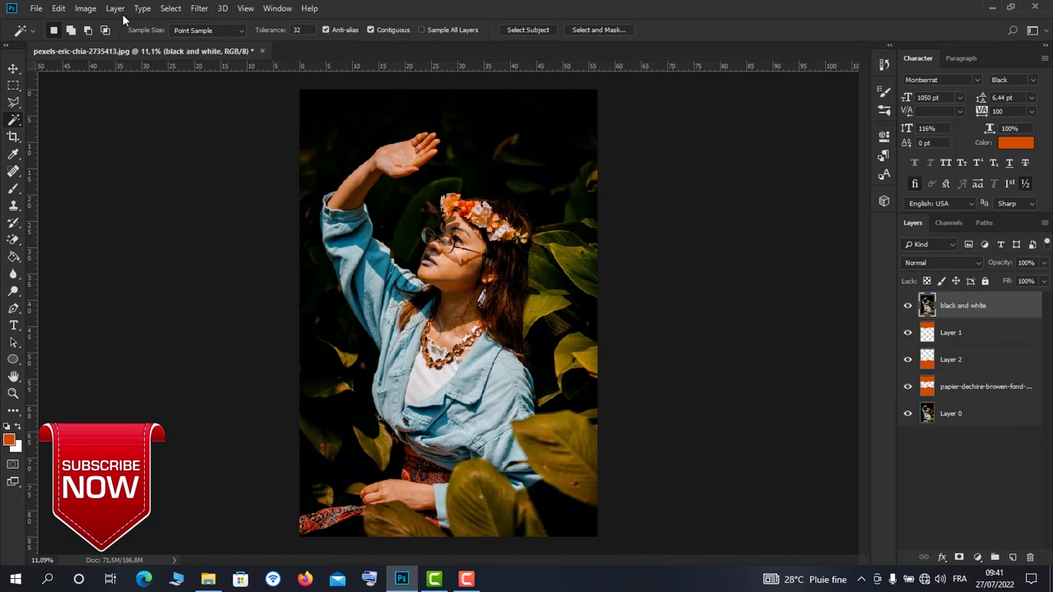
pyautogui.click(86, 8)
pyautogui.moveTo(105, 43)
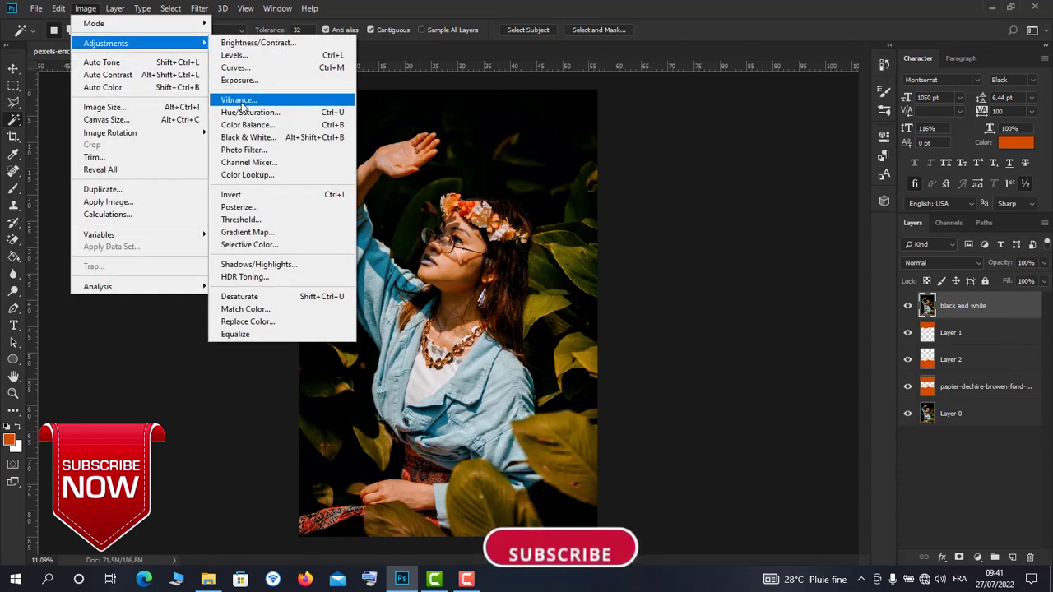
pyautogui.click(243, 139)
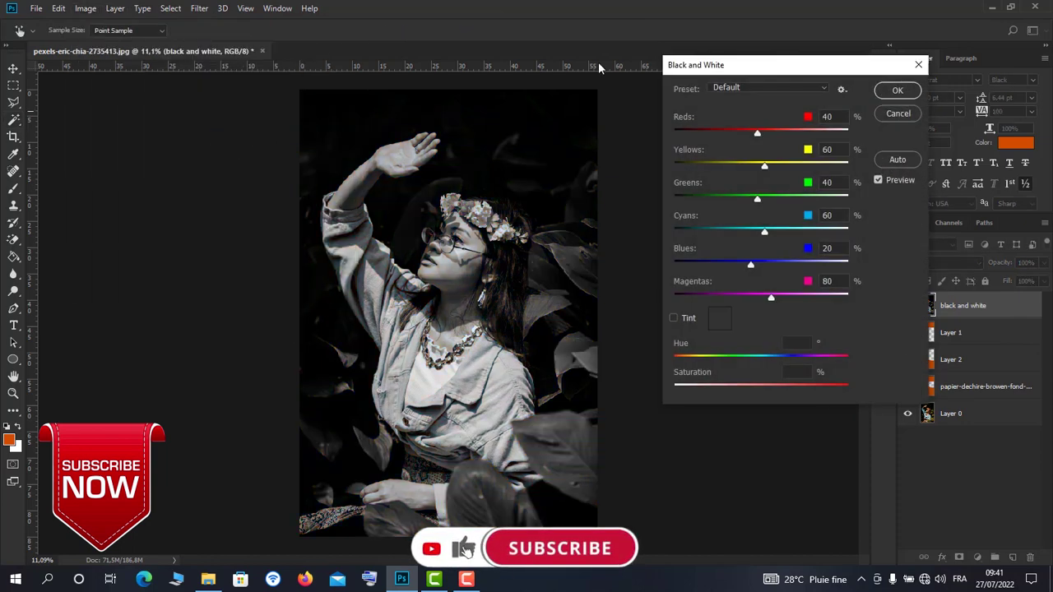
pyautogui.moveTo(817, 71); pyautogui.dragTo(890, 39)
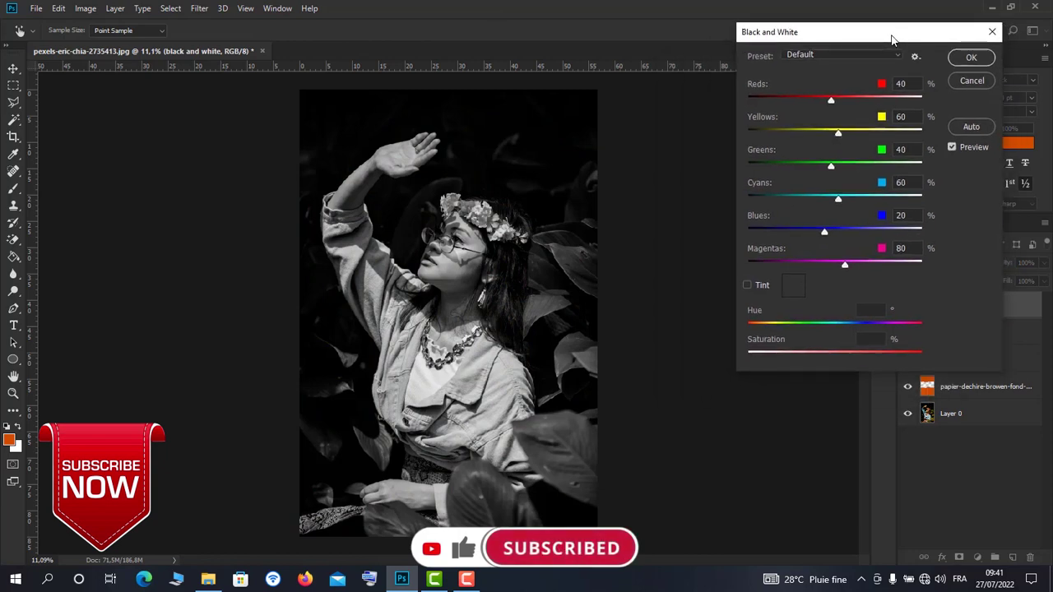
pyautogui.click(973, 57)
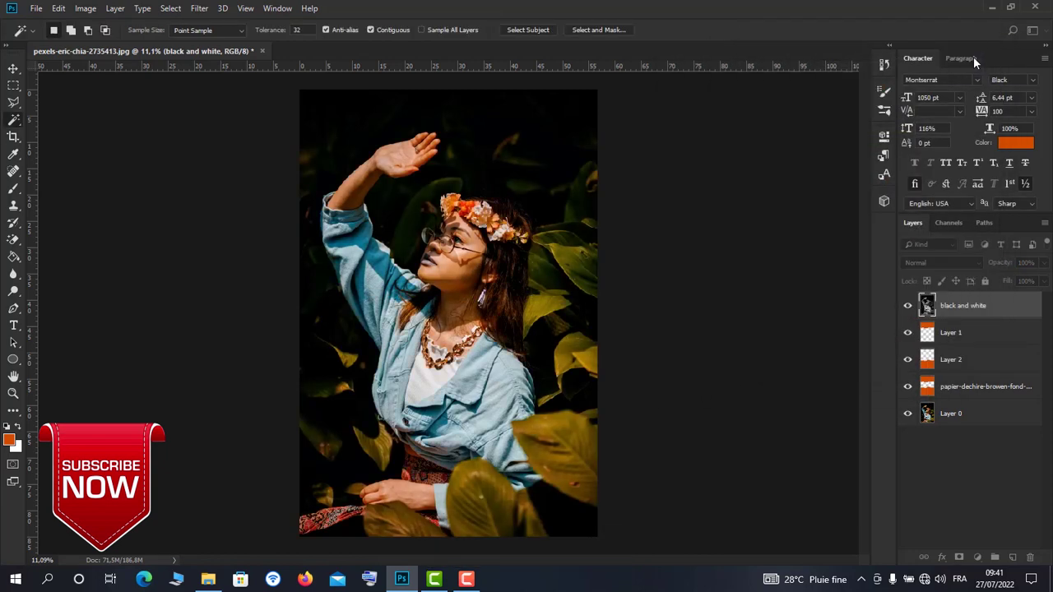
pyautogui.click(988, 365)
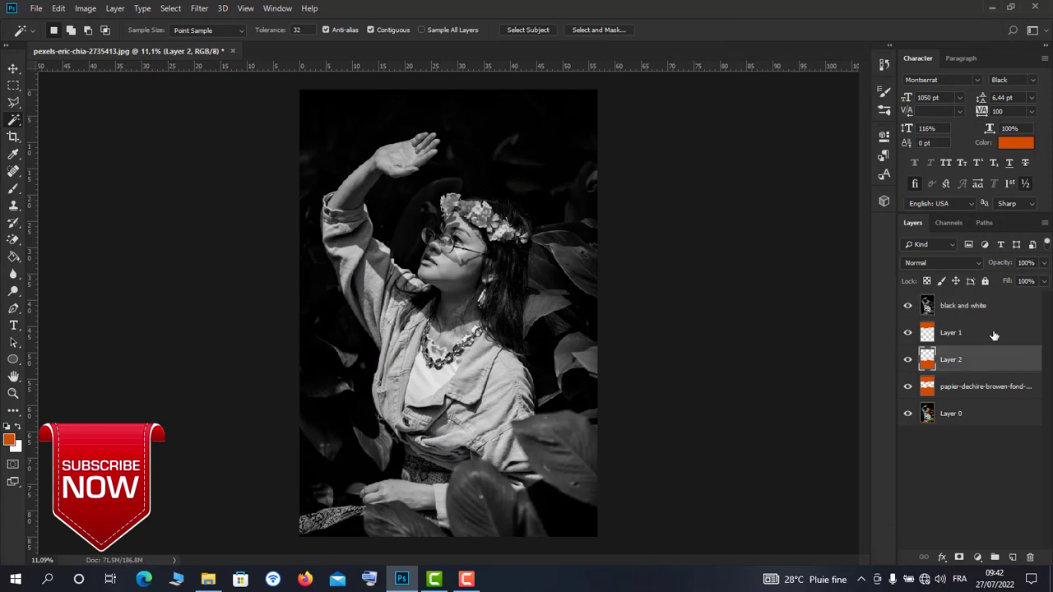
pyautogui.keyDown('shift'); pyautogui.click(994, 336); pyautogui.keyUp('shift')
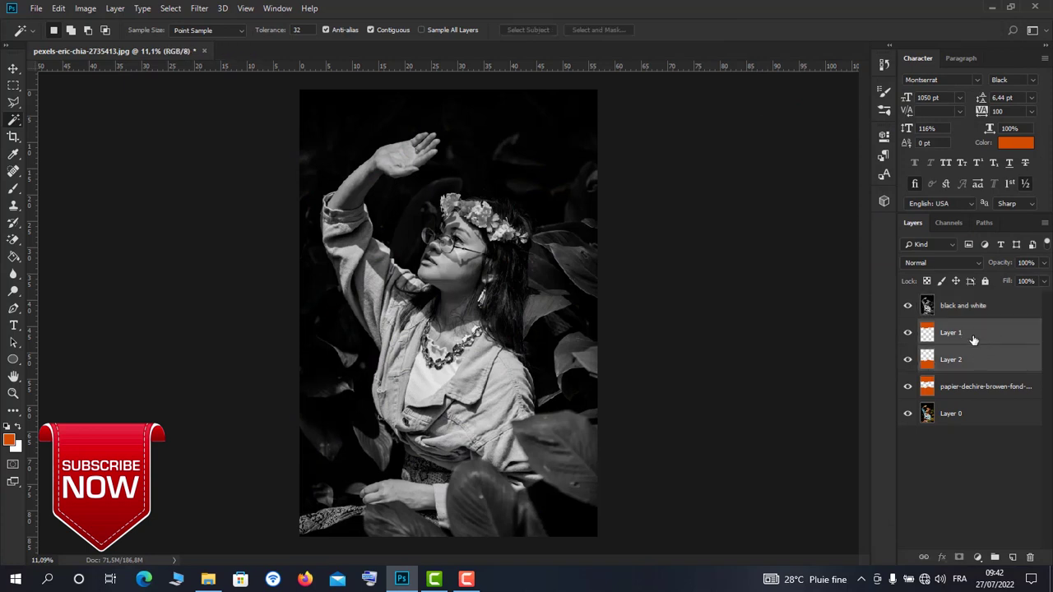
pyautogui.rightClick(973, 340)
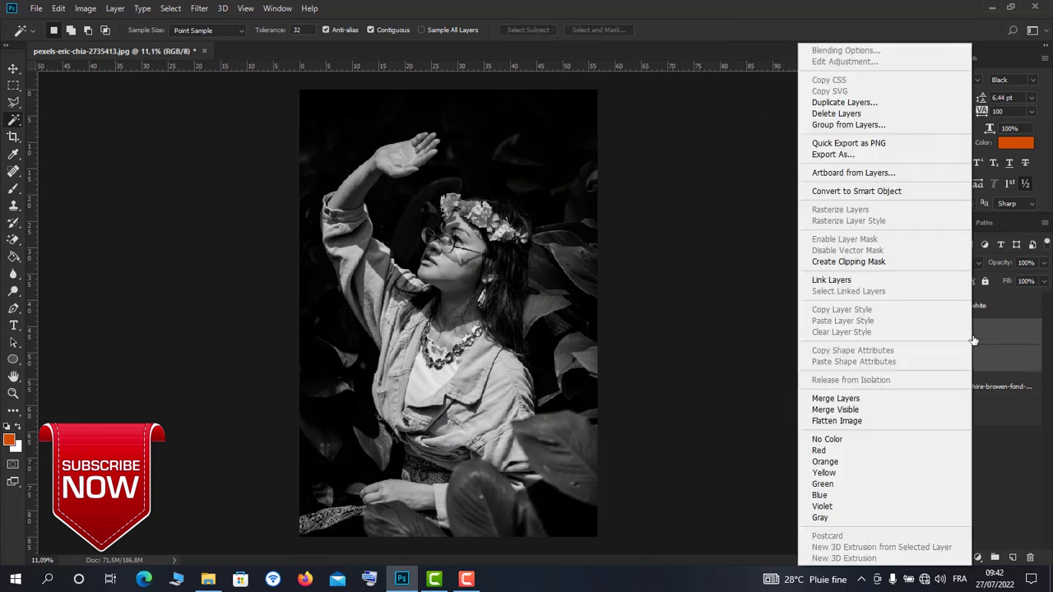
pyautogui.click(855, 399)
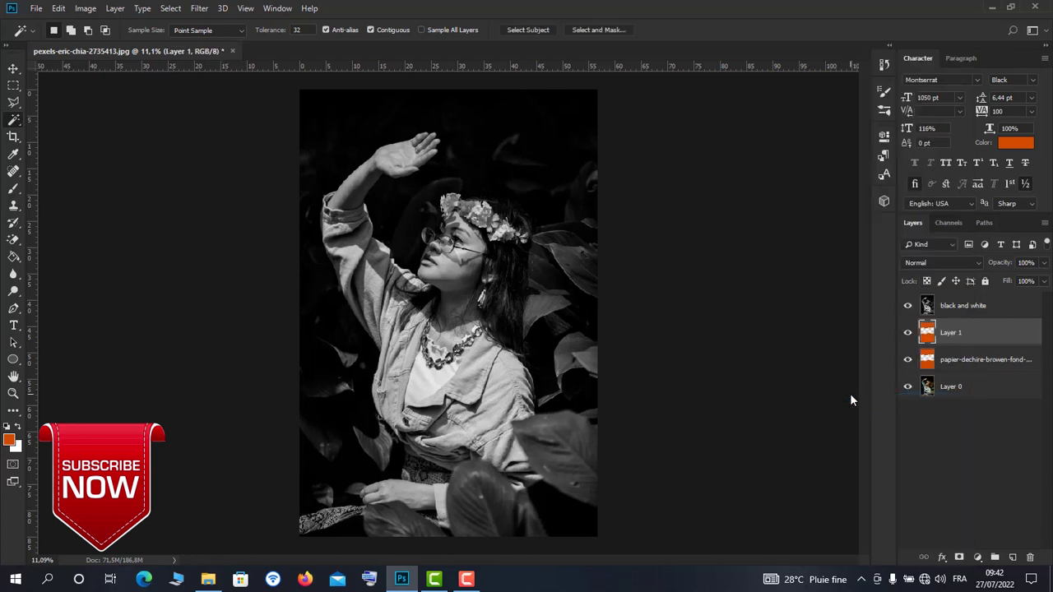
pyautogui.click(994, 307)
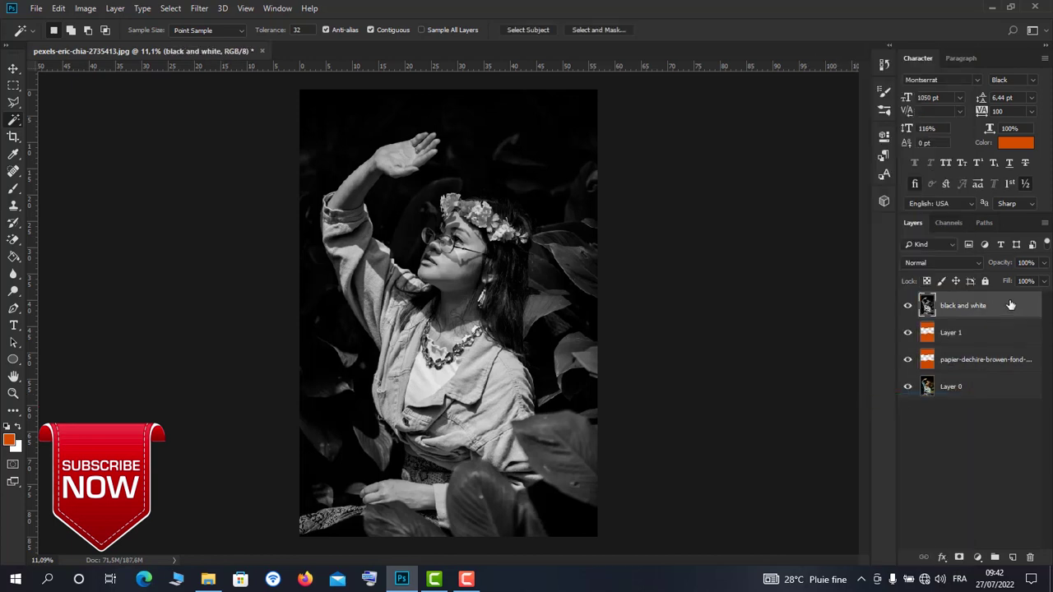
pyautogui.rightClick(1010, 305)
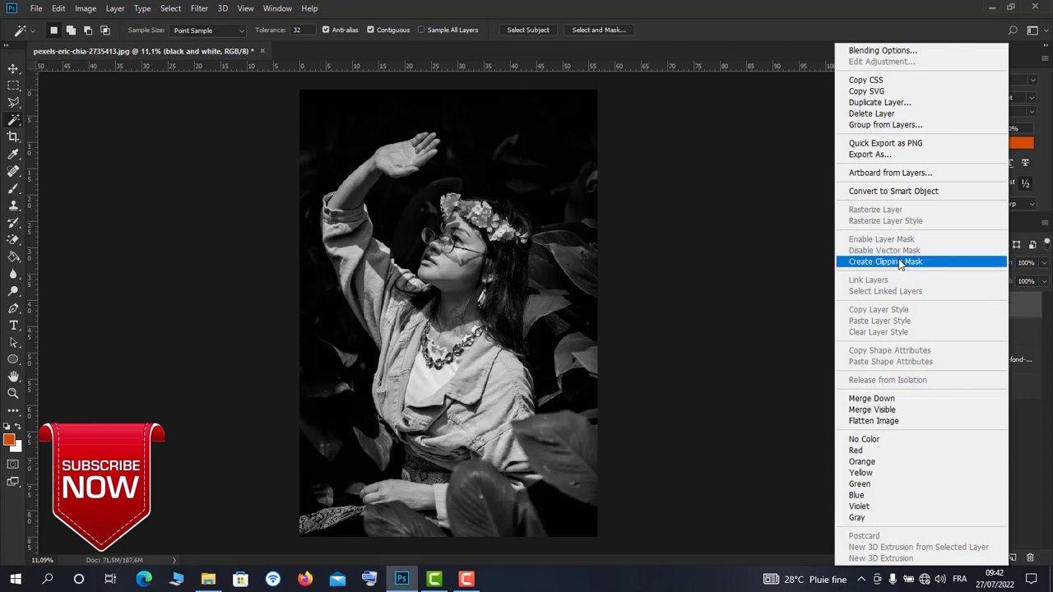
pyautogui.click(900, 262)
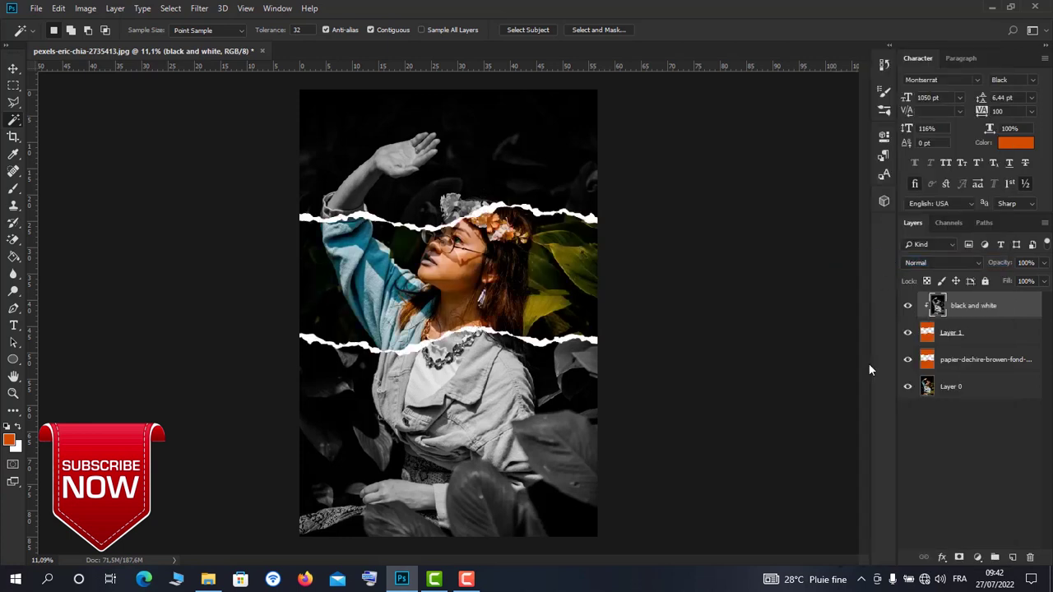
pyautogui.click(908, 333)
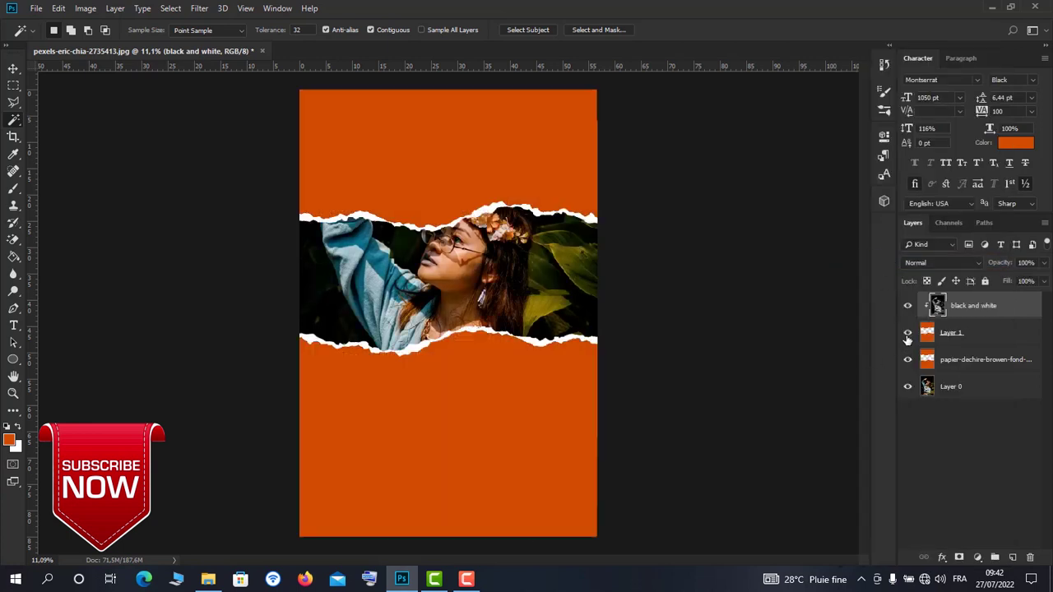
pyautogui.click(907, 331)
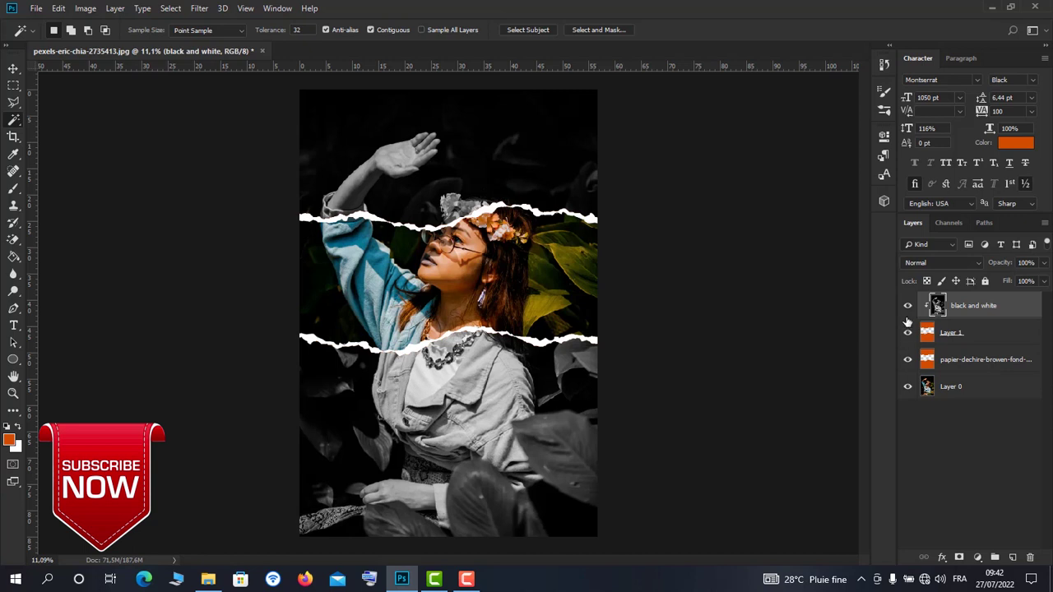
pyautogui.click(907, 359)
pyautogui.click(907, 362)
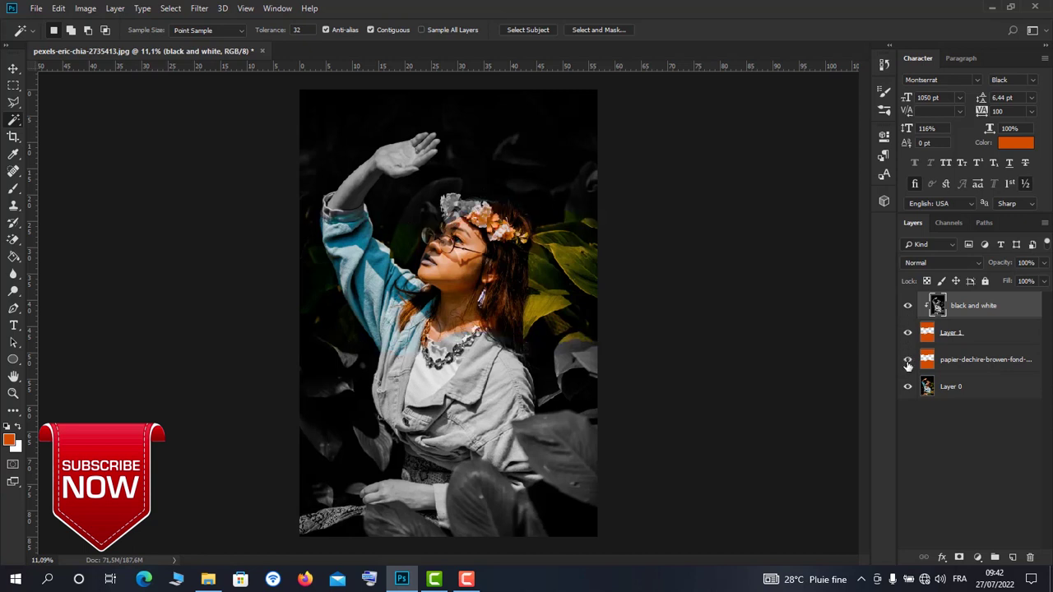
pyautogui.click(908, 362)
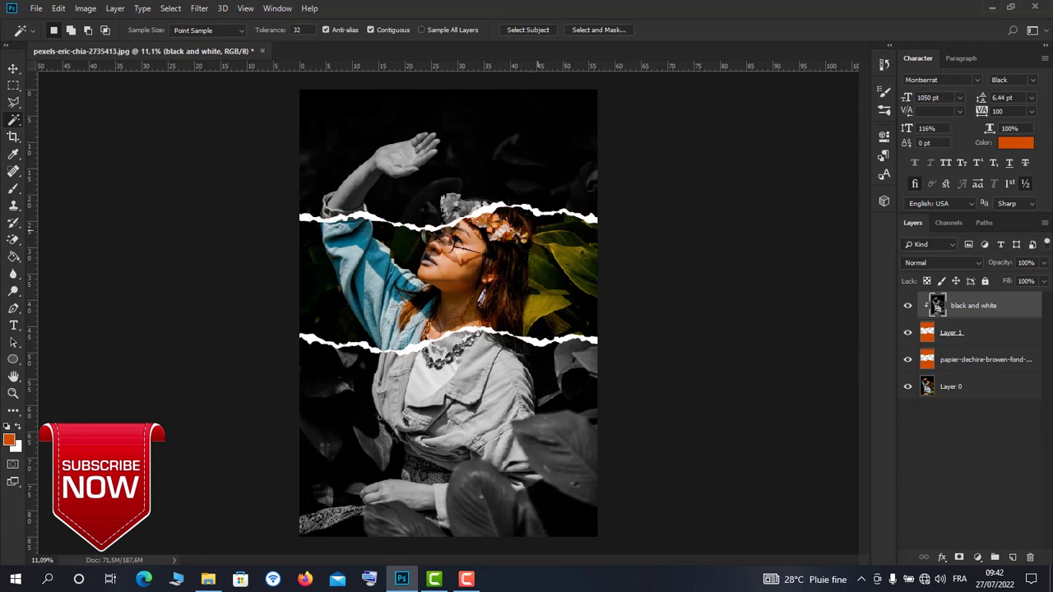
# Preview a drop shadow on the torn-paper layer, cancel it, and hide Layer 0.
pyautogui.click(967, 357)
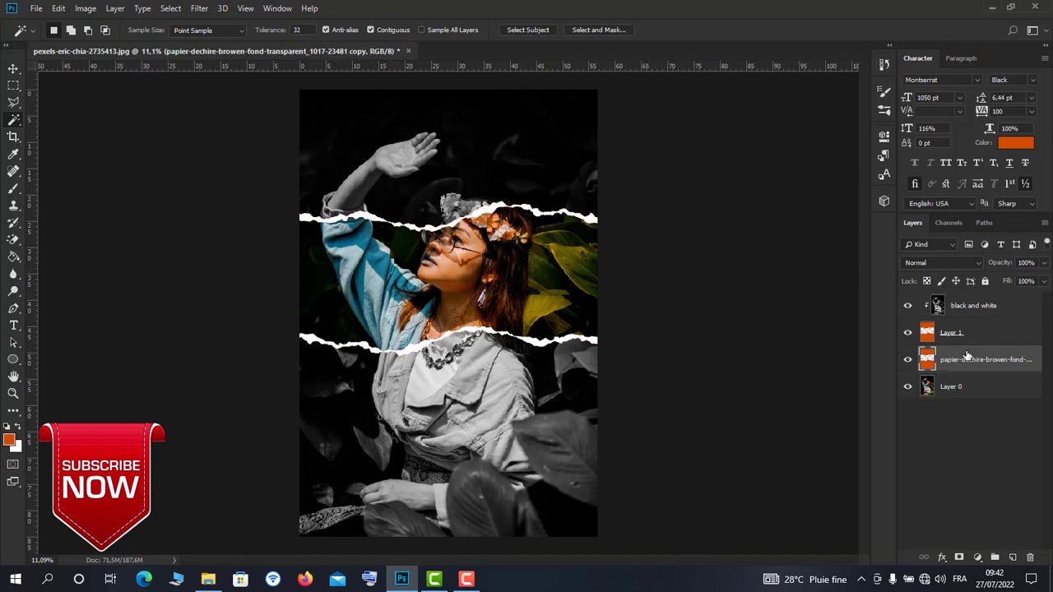
pyautogui.doubleClick(1034, 359)
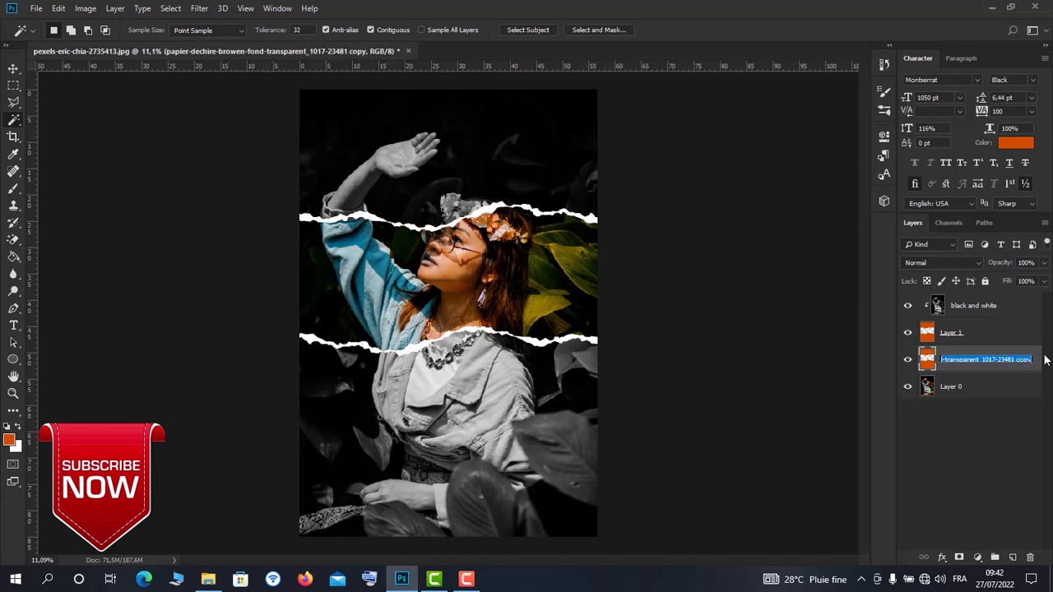
pyautogui.click(1040, 361)
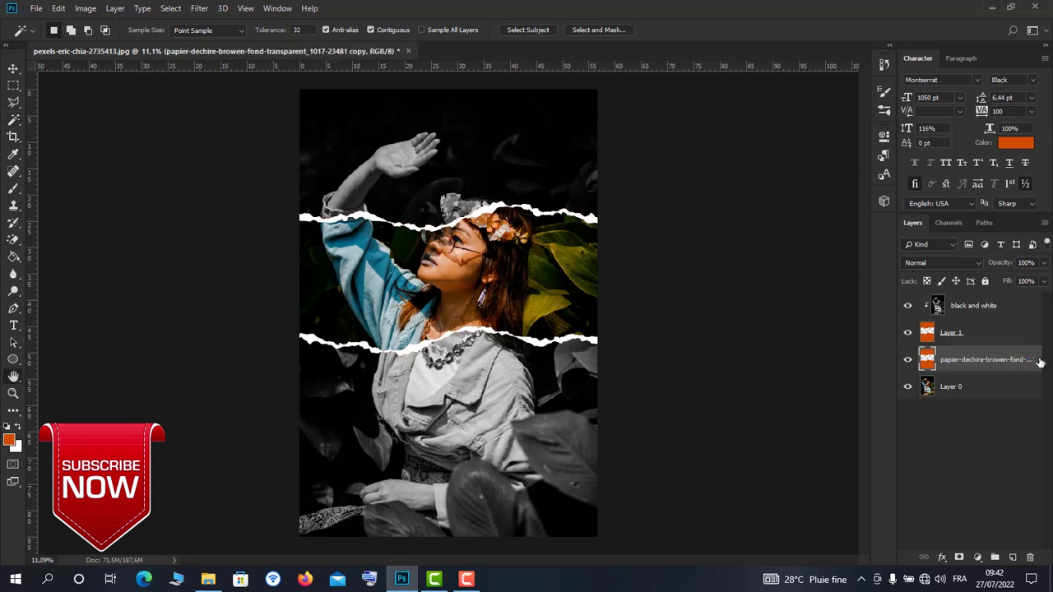
pyautogui.doubleClick(1040, 362)
pyautogui.moveTo(580, 38)
pyautogui.mouseDown()
pyautogui.moveTo(754, 35)
pyautogui.moveTo(794, 23)
pyautogui.mouseUp()
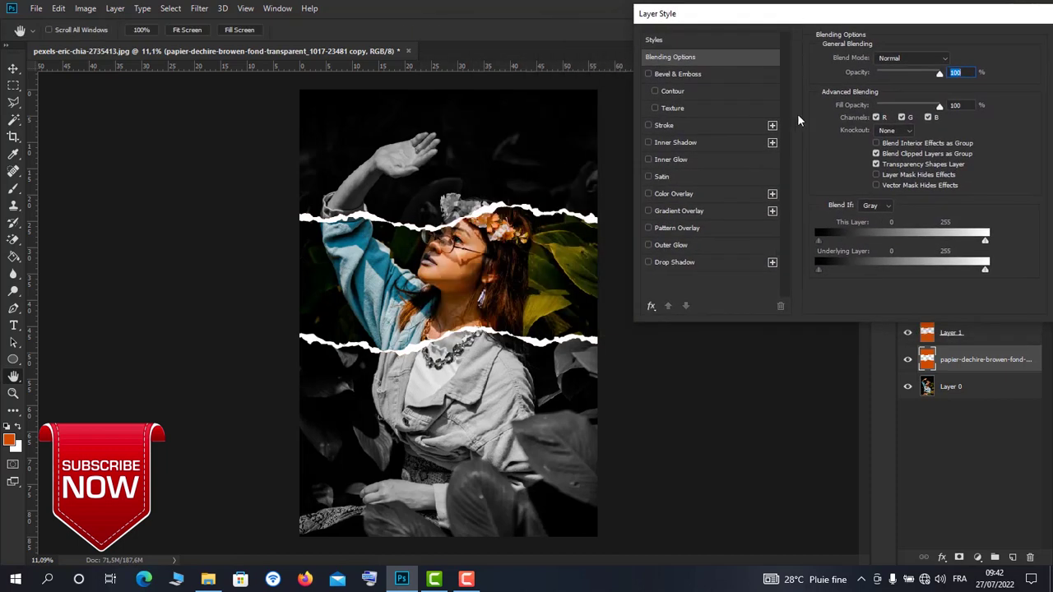
pyautogui.click(650, 262)
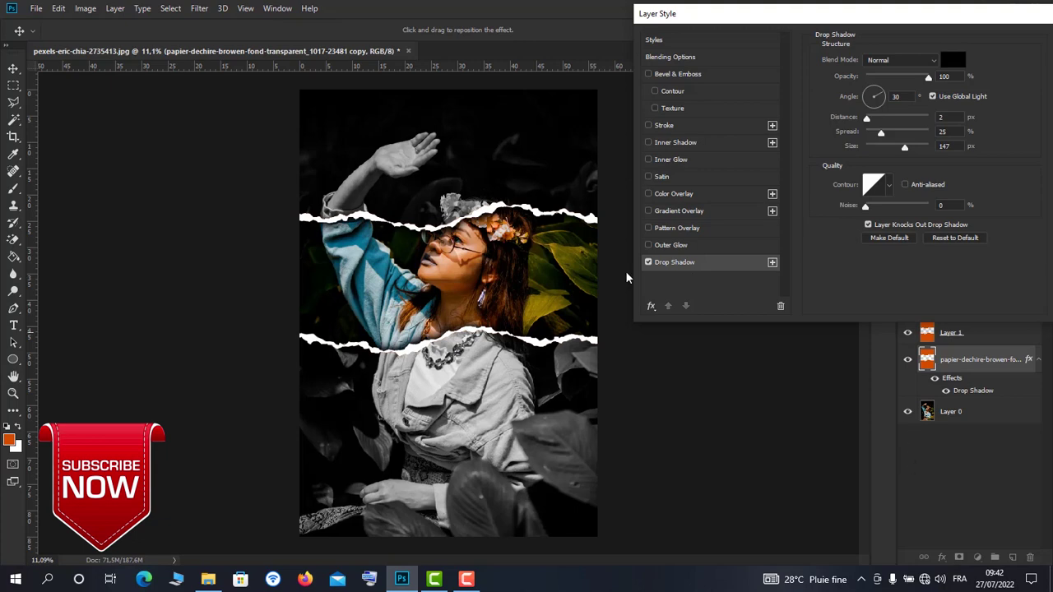
pyautogui.moveTo(971, 23); pyautogui.dragTo(707, 30)
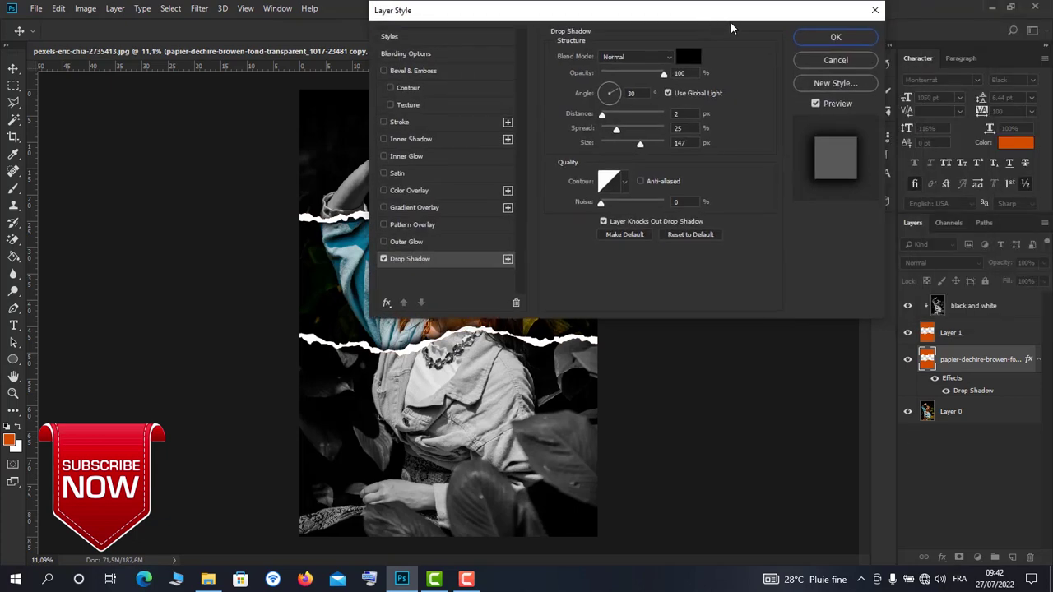
pyautogui.click(827, 66)
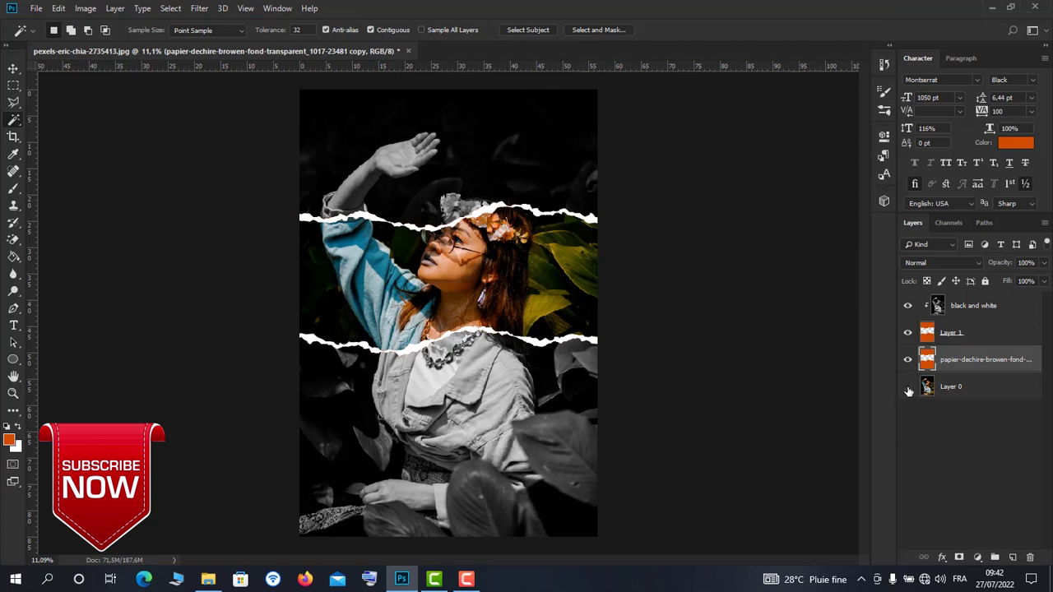
pyautogui.click(908, 388)
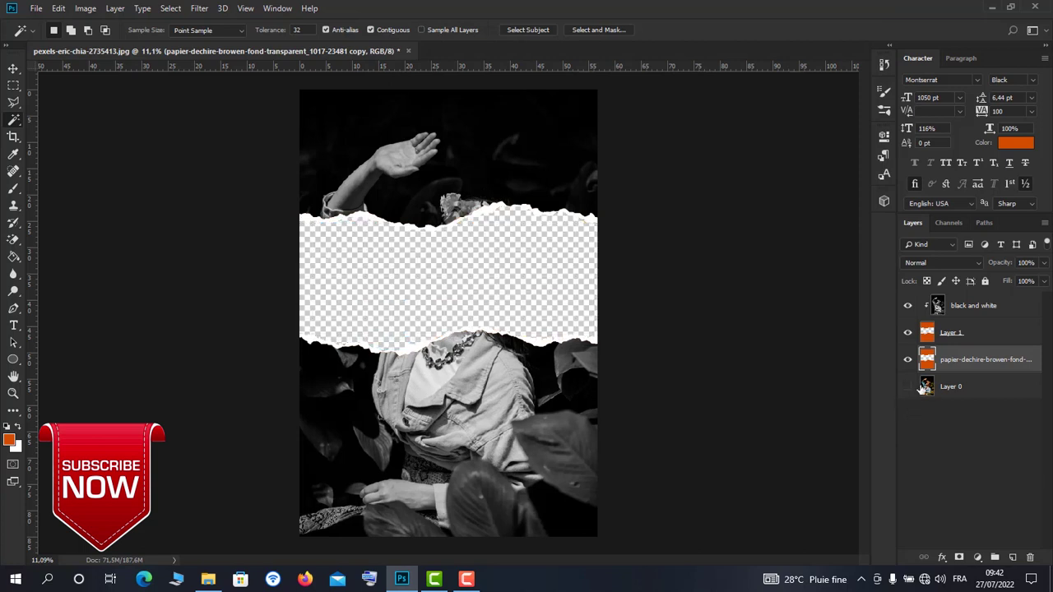
# Add a drop shadow with 20 px distance to the torn-paper layer.
pyautogui.doubleClick(1020, 369)
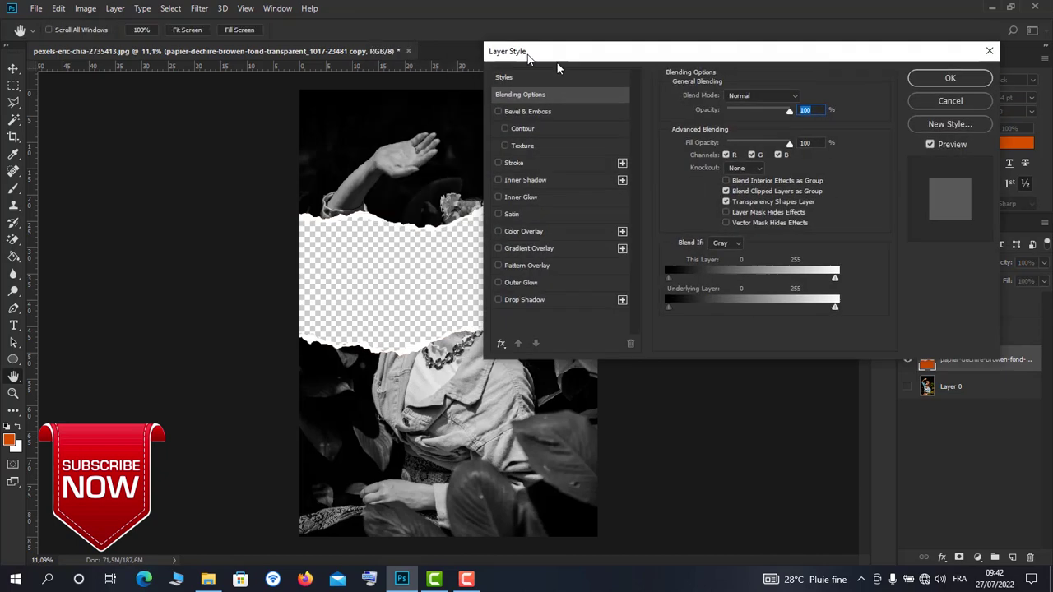
pyautogui.moveTo(405, 23); pyautogui.dragTo(637, 65)
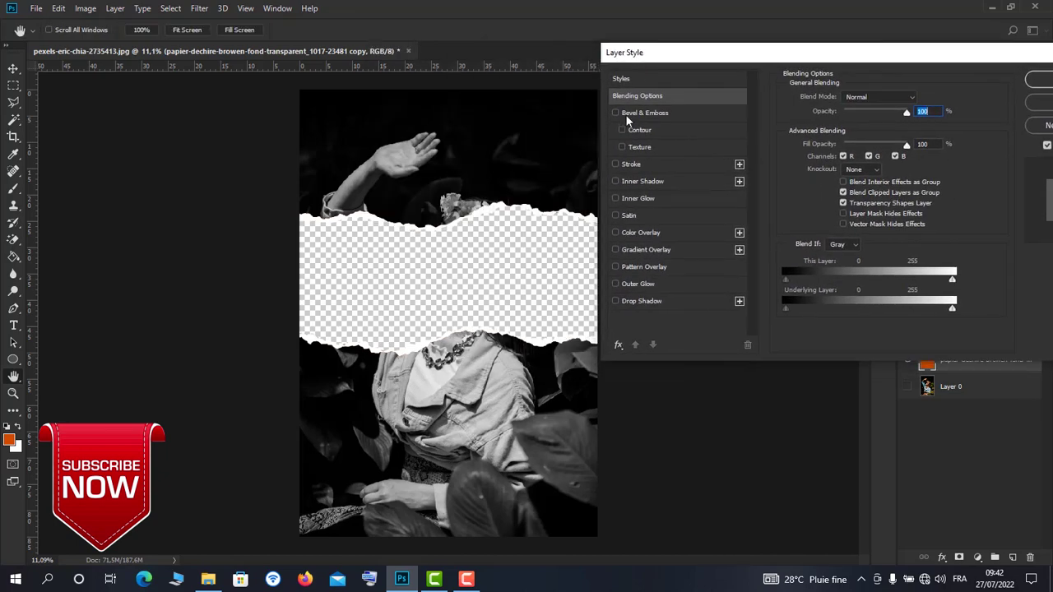
pyautogui.click(618, 301)
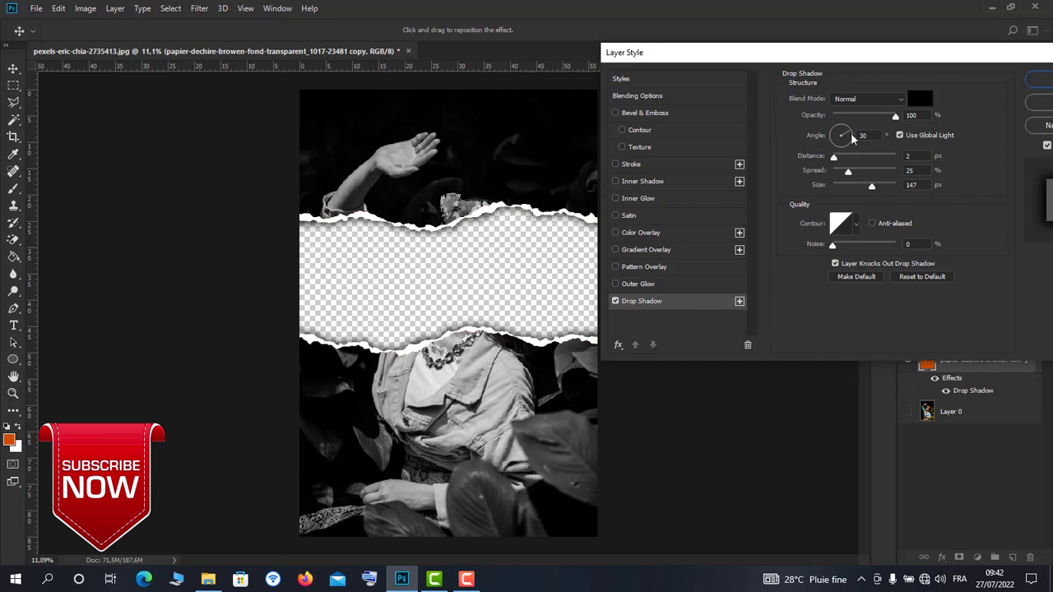
pyautogui.moveTo(835, 158); pyautogui.dragTo(848, 169)
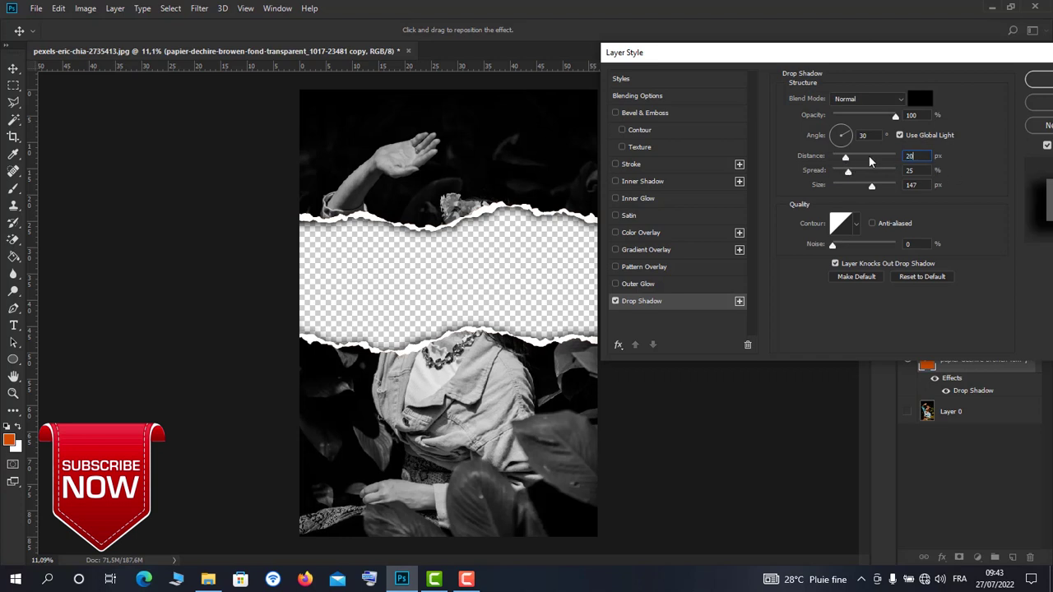
pyautogui.press('Return')
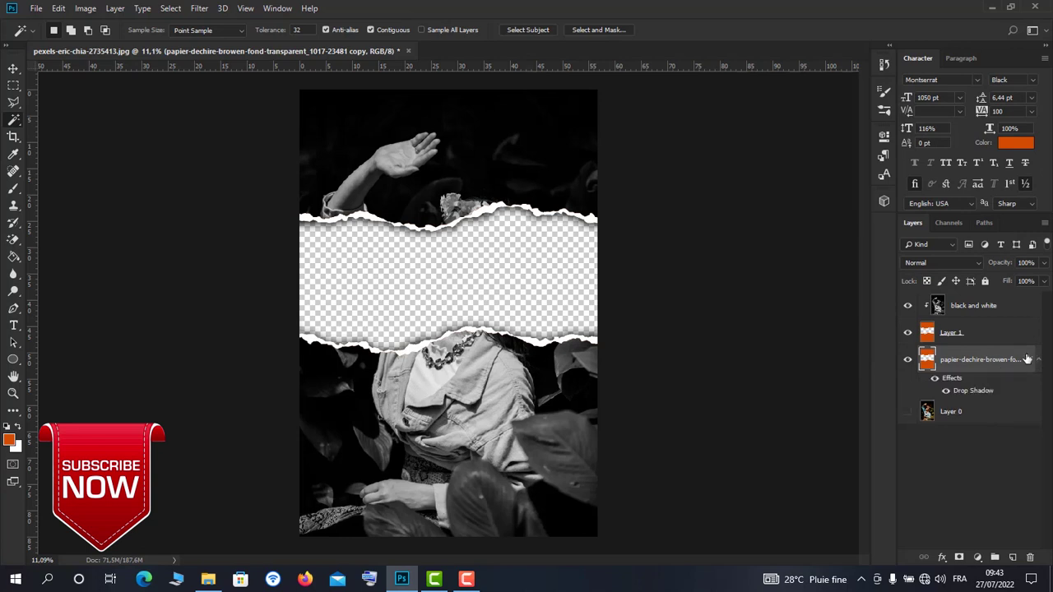
# Adjust the drop shadow to 32% spread, 221 px size and 90% opacity.
pyautogui.doubleClick(988, 355)
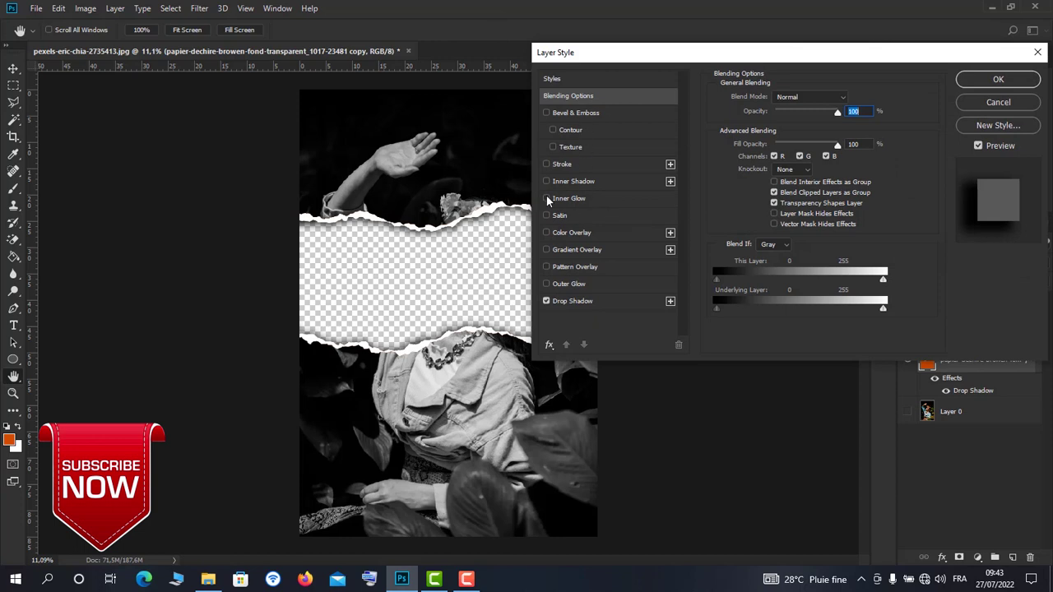
pyautogui.click(568, 302)
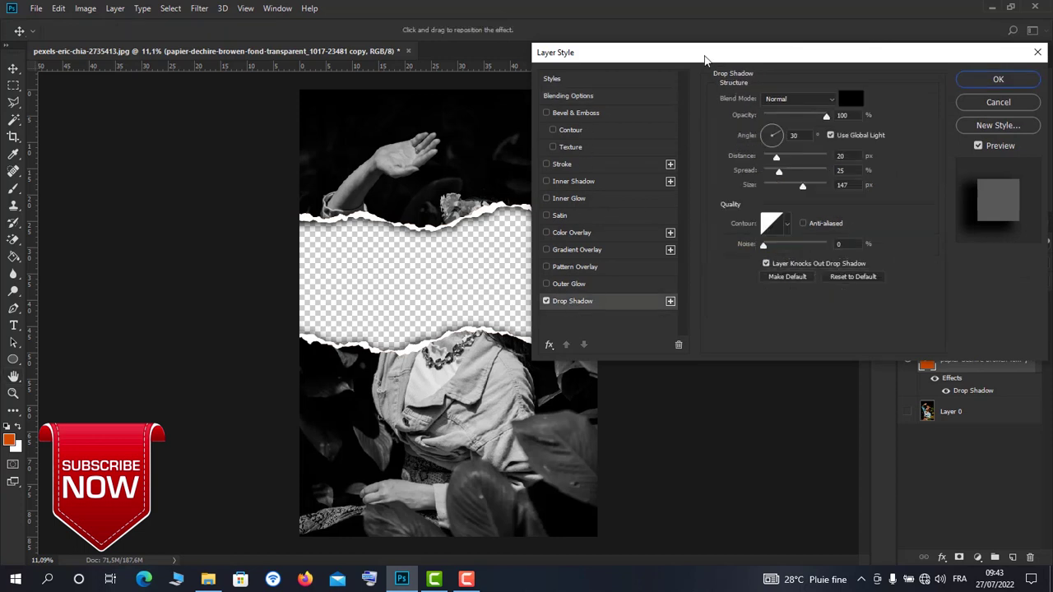
pyautogui.moveTo(712, 52); pyautogui.dragTo(827, 63)
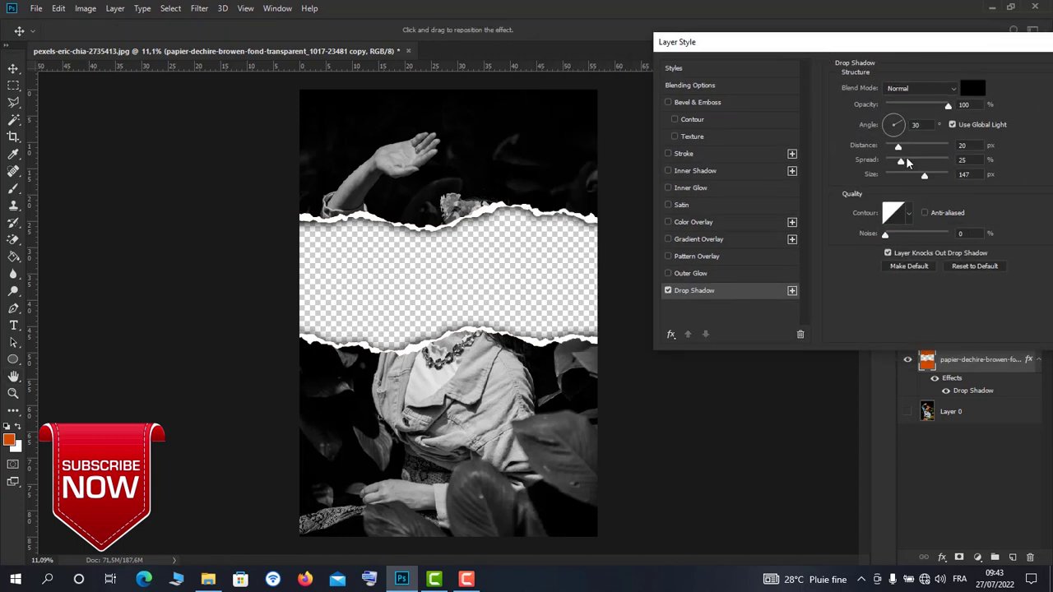
pyautogui.moveTo(901, 161); pyautogui.dragTo(906, 162)
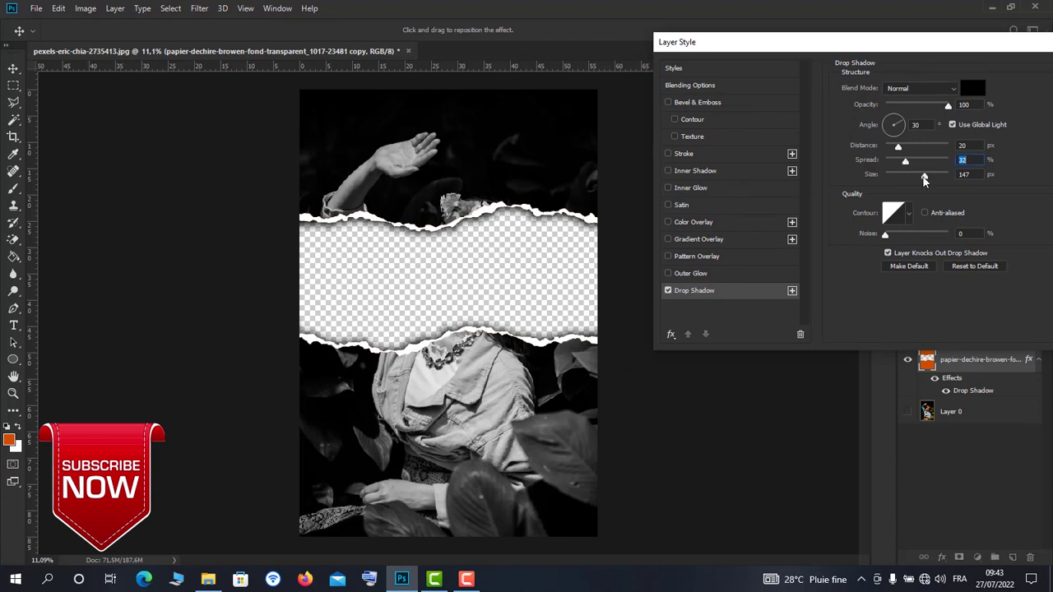
pyautogui.moveTo(924, 177); pyautogui.dragTo(942, 188)
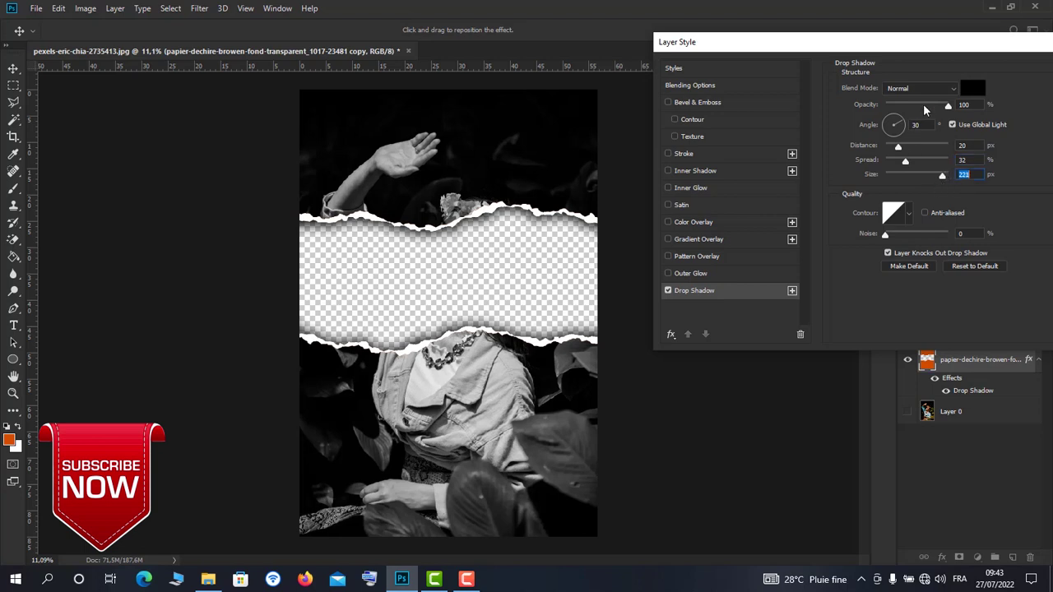
pyautogui.moveTo(947, 107)
pyautogui.mouseDown()
pyautogui.moveTo(932, 111)
pyautogui.moveTo(943, 113)
pyautogui.mouseUp()
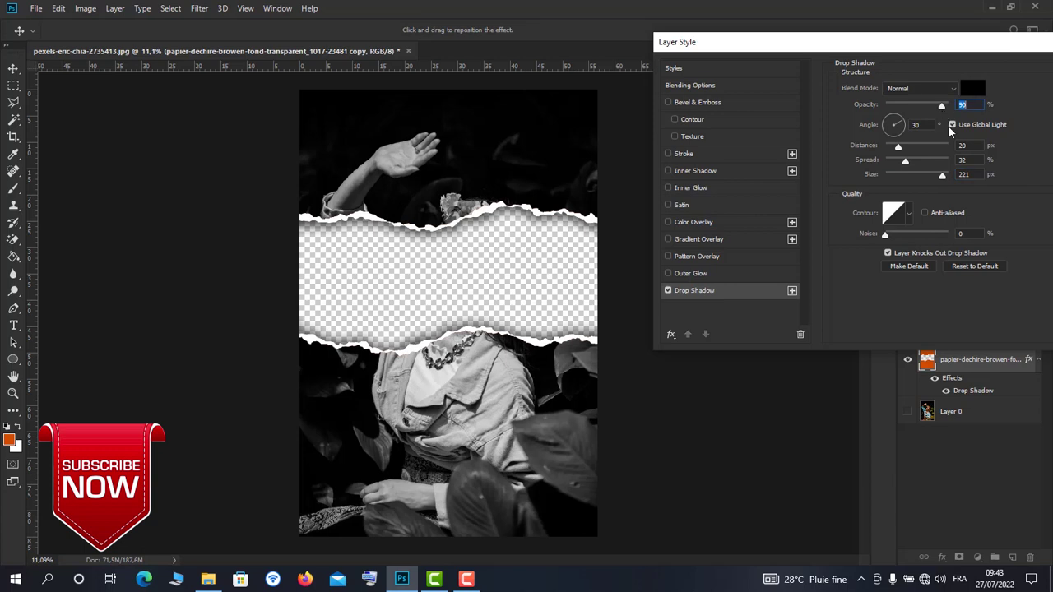
pyautogui.moveTo(1007, 50); pyautogui.dragTo(910, 45)
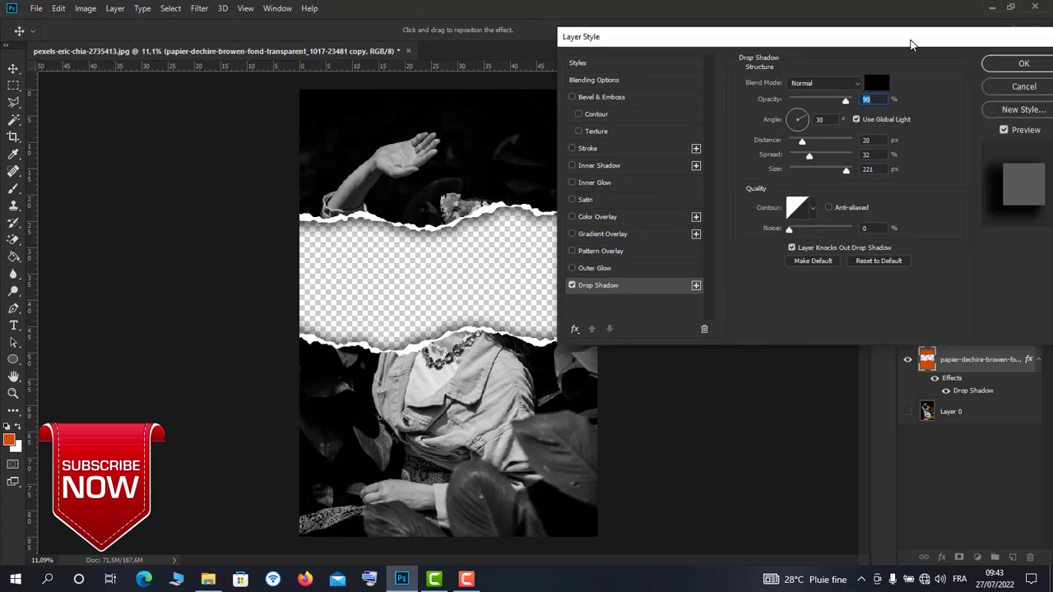
pyautogui.click(1001, 62)
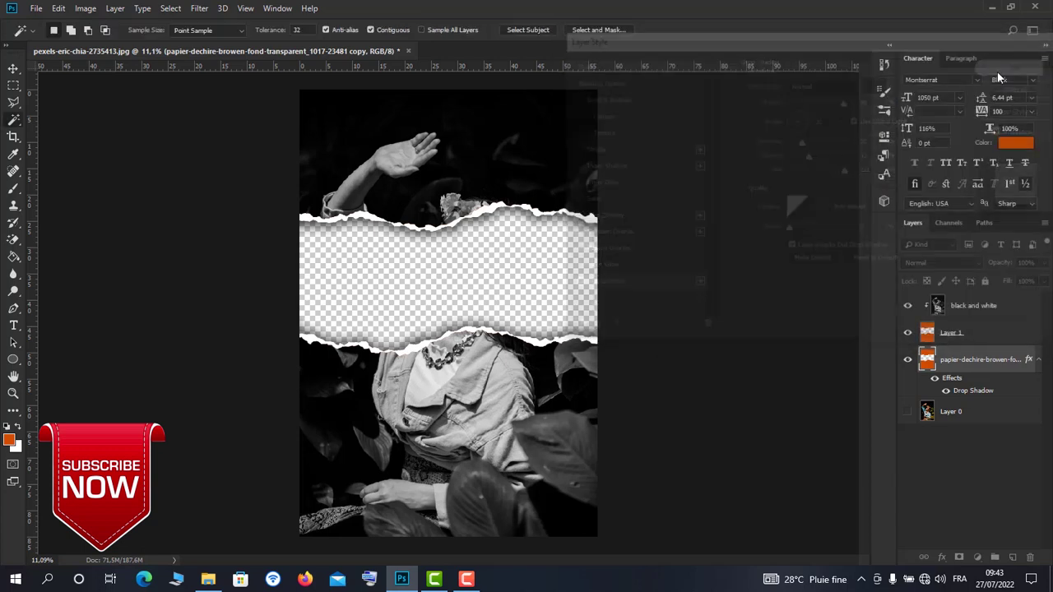
# Make Layer 0 visible so the colour portrait fills the band between the torn edges.
pyautogui.click(907, 411)
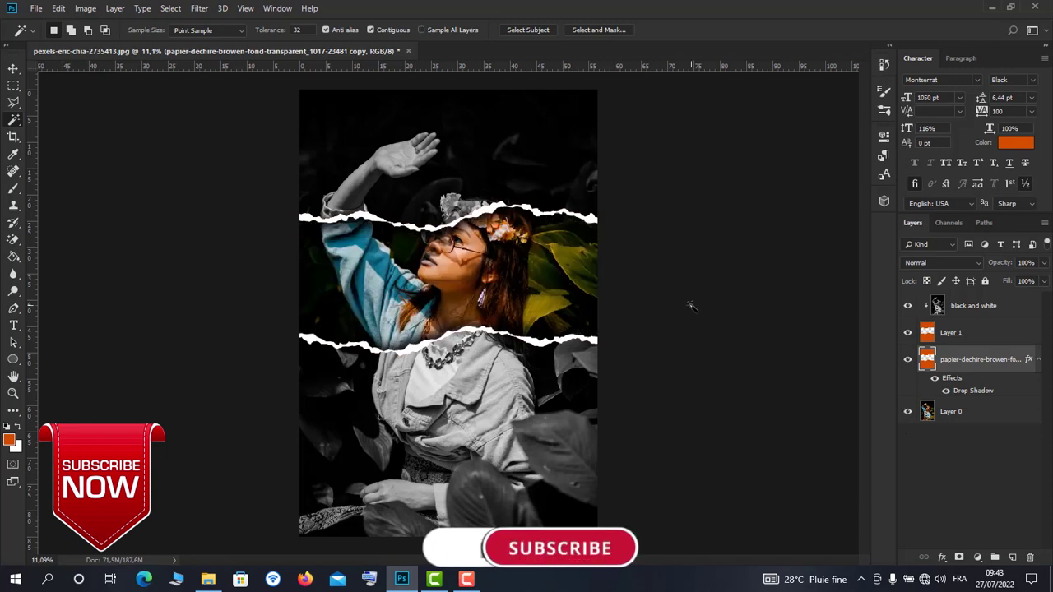